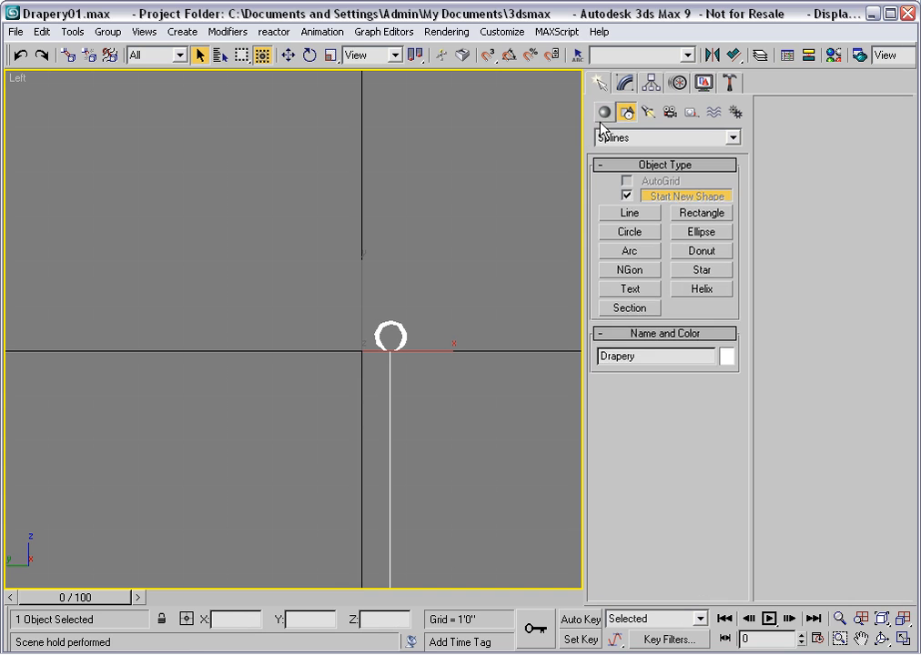
Step: Create a cylinder inside the drapery loops in the Left view, about 0'1 3/8" in radius and 2'4 5/8" high
left_click(604, 112)
left_click(609, 236)
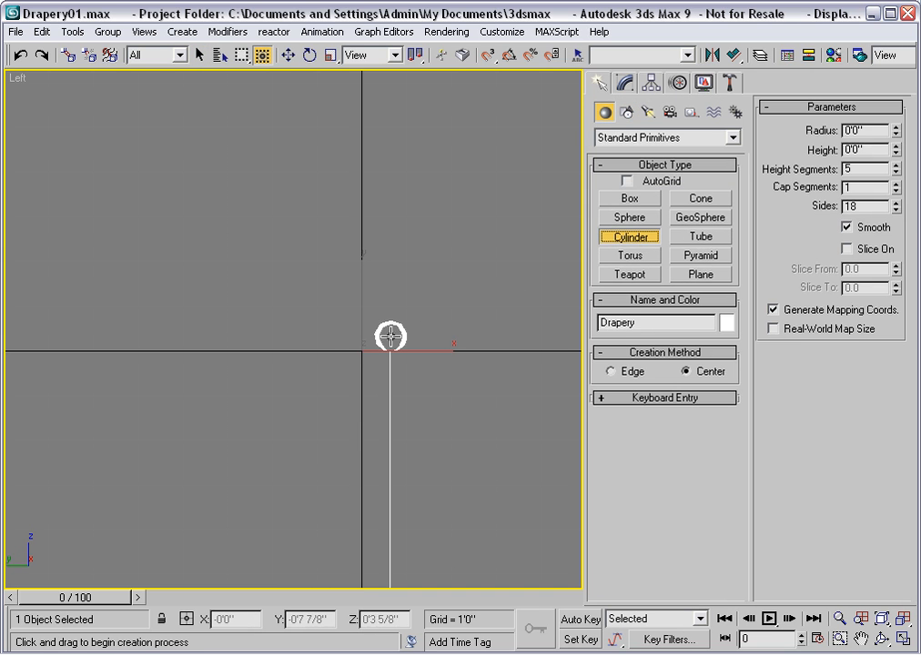
left_click_drag(391, 337, 388, 338)
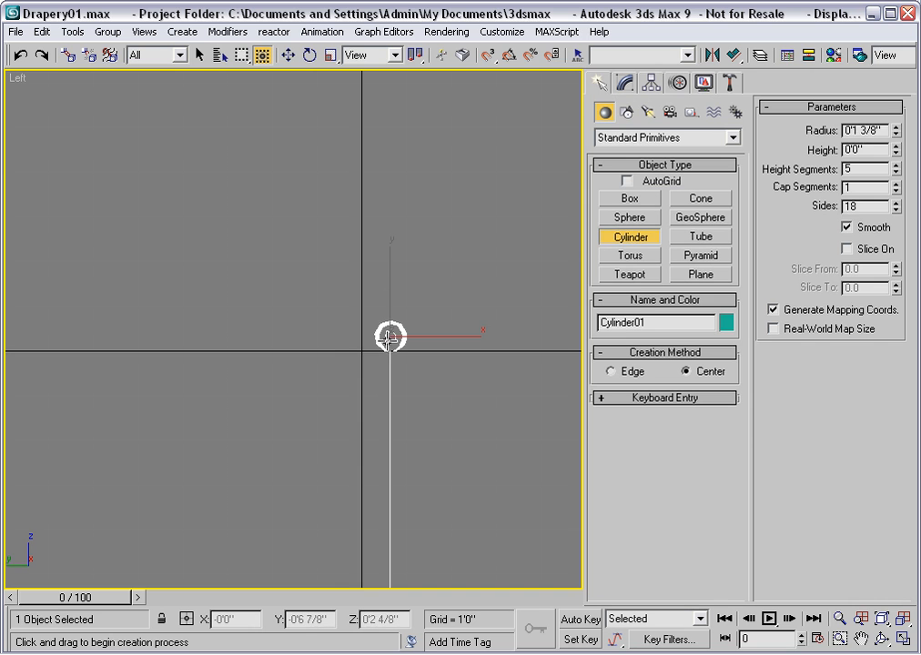
left_click(382, 235)
right_click(384, 242)
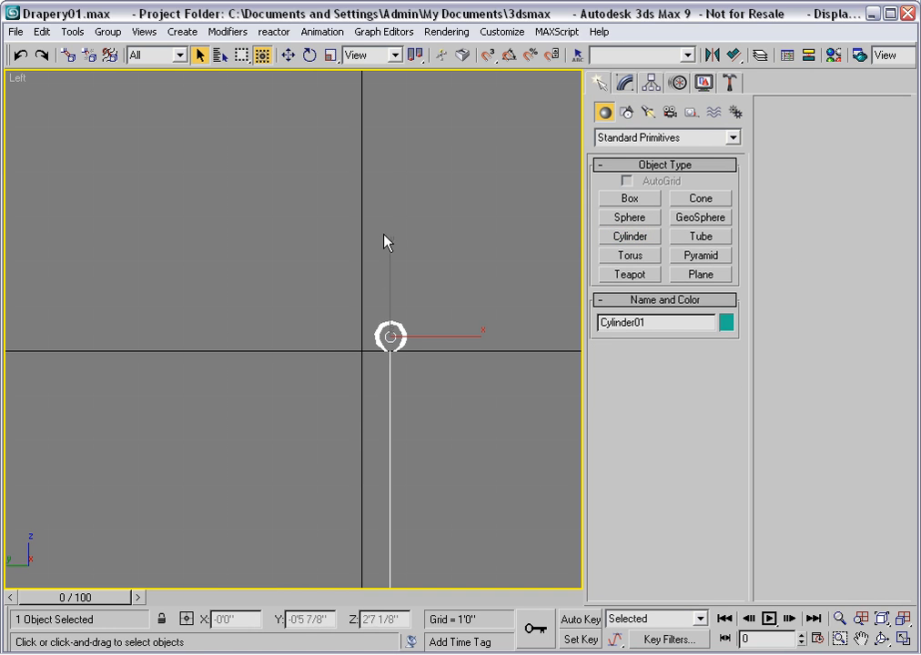
Step: Move the cylinder along X to the last loop and increase its height to about 9'9 6/8" so it passes through all loops
key("p")
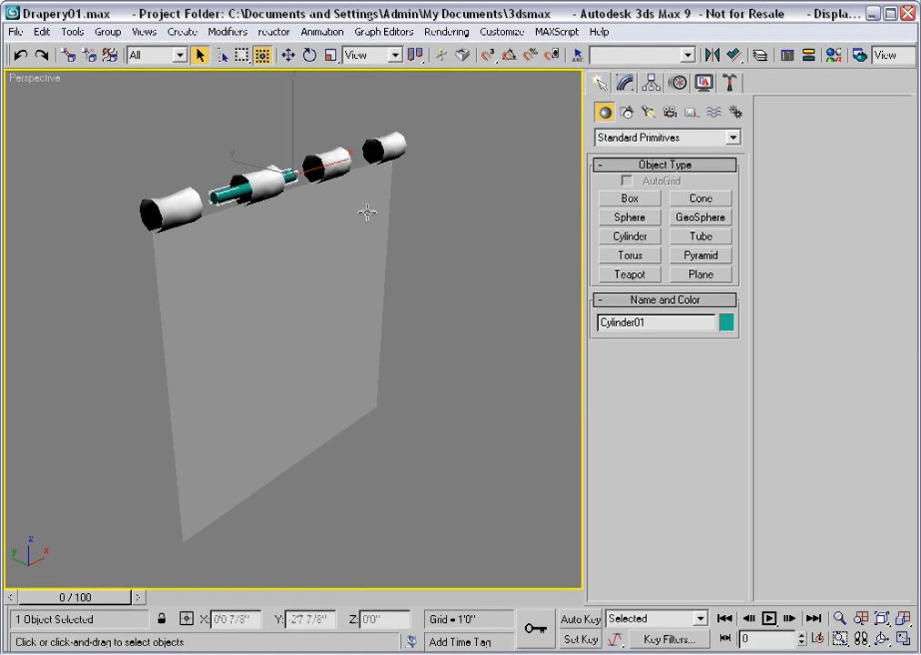
left_click(288, 57)
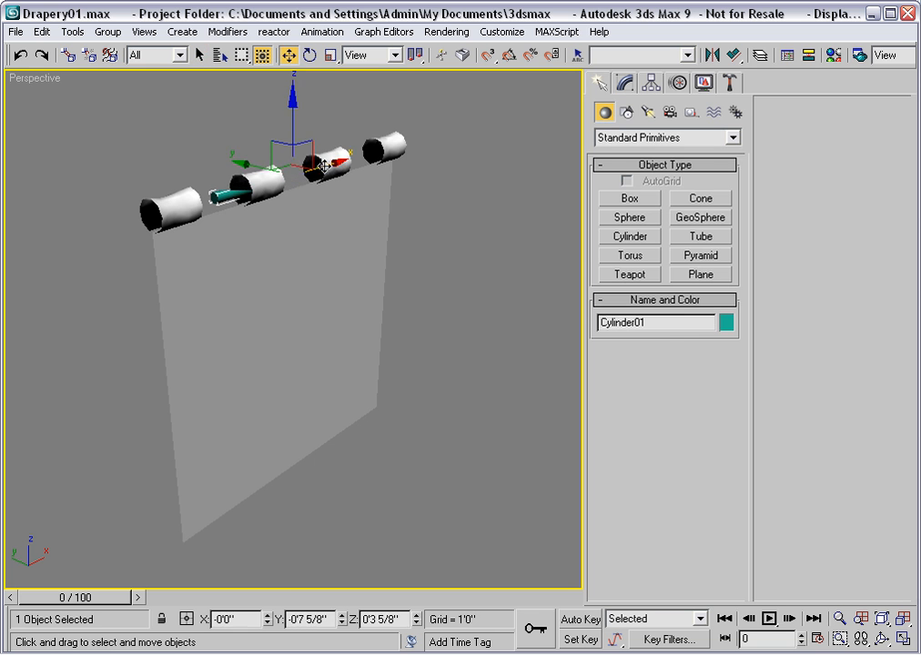
left_click_drag(322, 166, 448, 134)
left_click(625, 82)
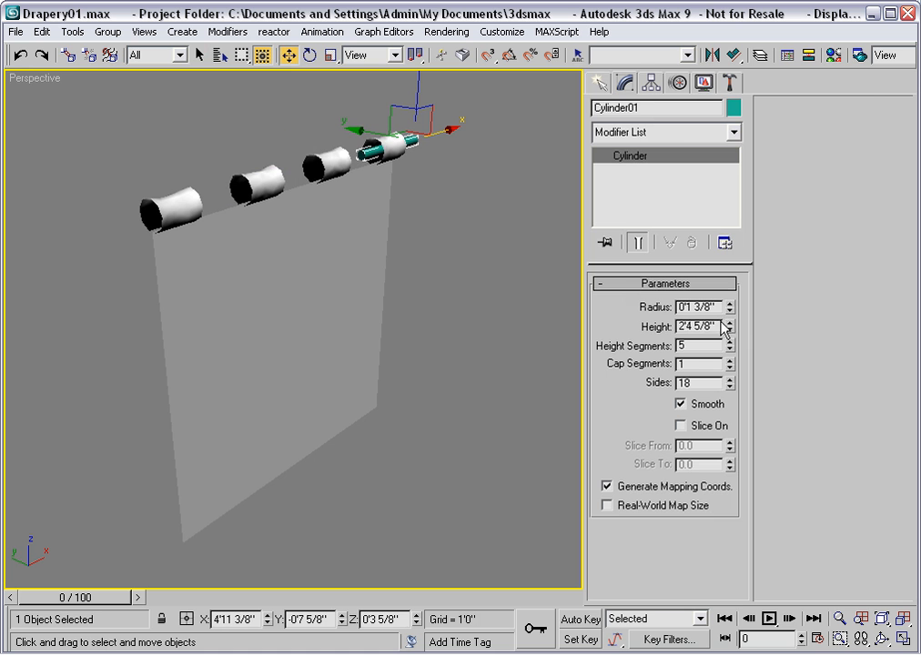
left_click_drag(729, 326, 694, 41)
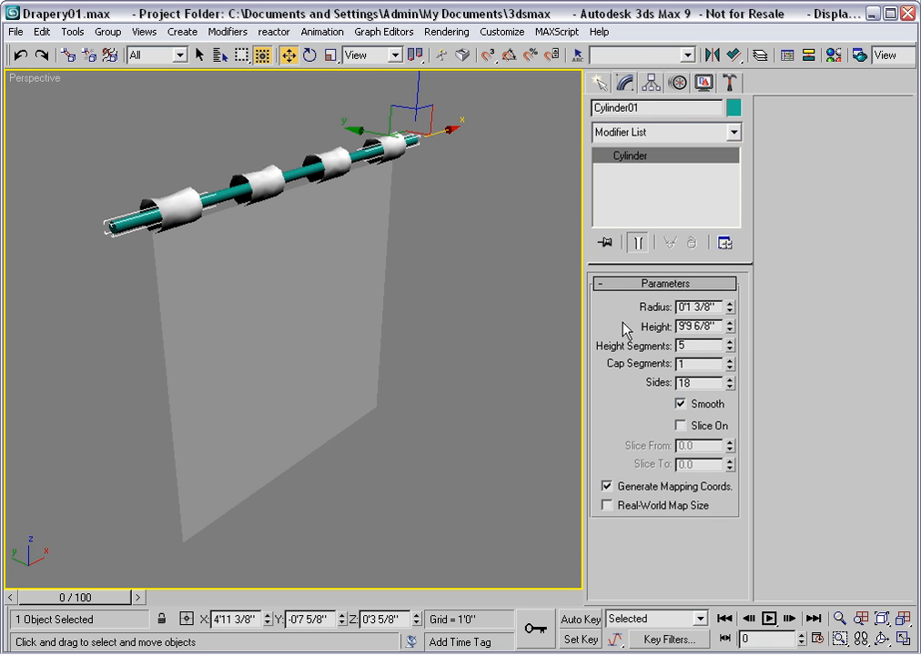
Step: Set the cylinder's height segments to 50 and rename it Rod
left_click(701, 346)
type("0")
double_click(644, 108)
type("Rod")
Step: Change the rod's object color to the dark gray custom swatch and deselect the rod
left_click(733, 108)
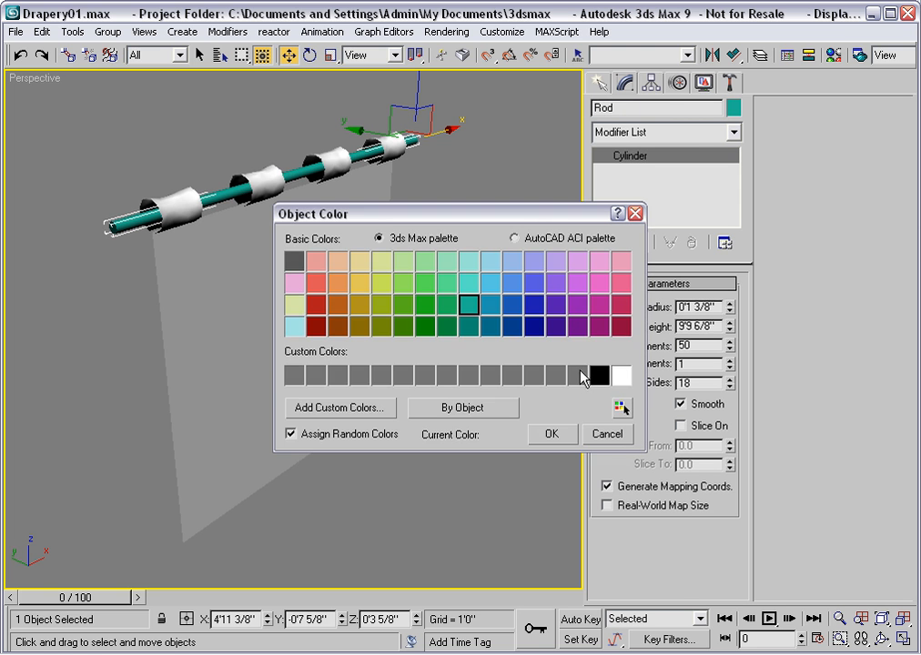
left_click(577, 376)
left_click(554, 433)
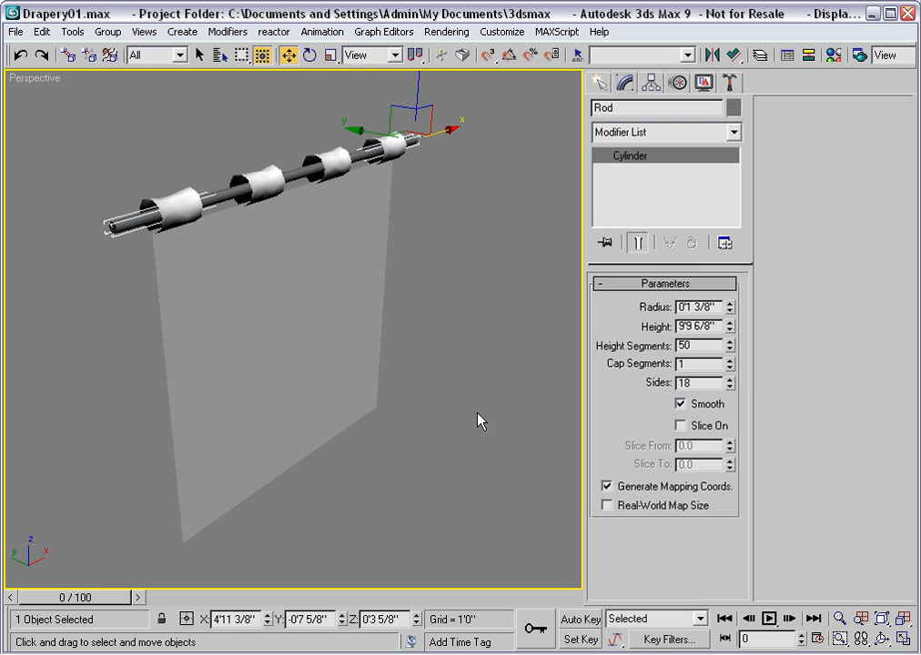
left_click(473, 444)
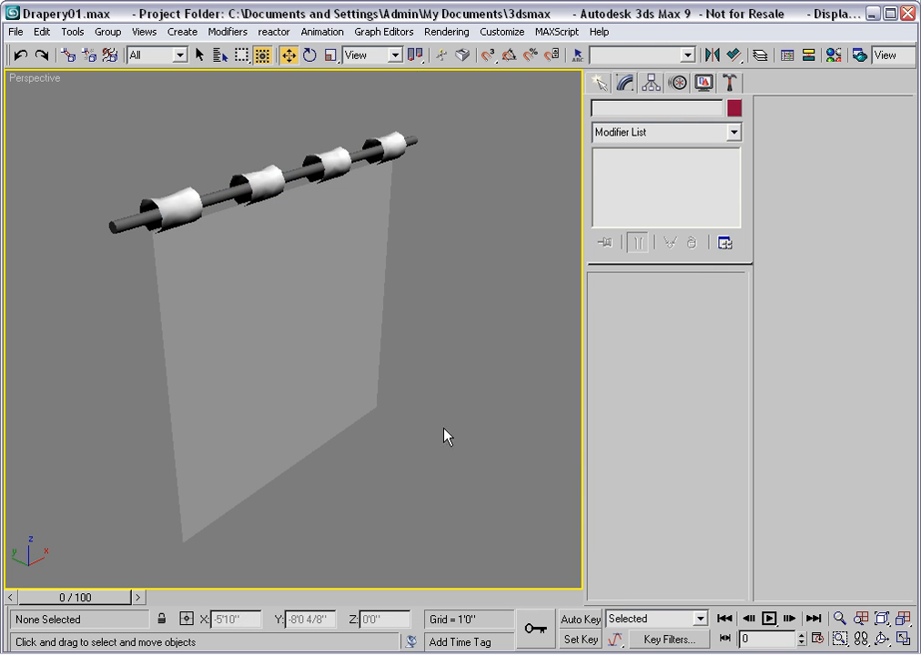
Step: Apply a Cloth modifier to the Drapery object above its Garment Maker modifier
left_click(326, 301)
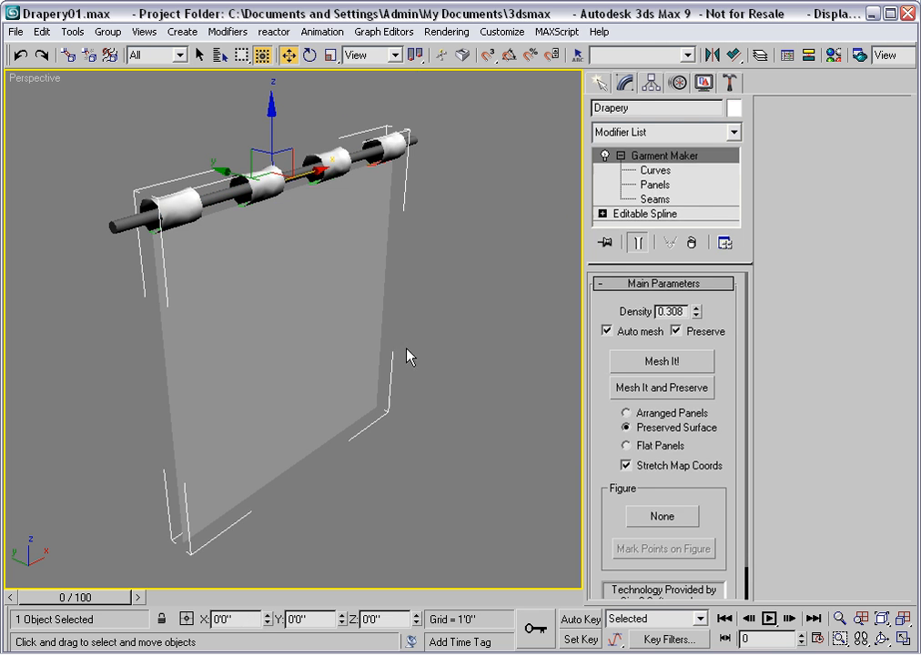
left_click(734, 133)
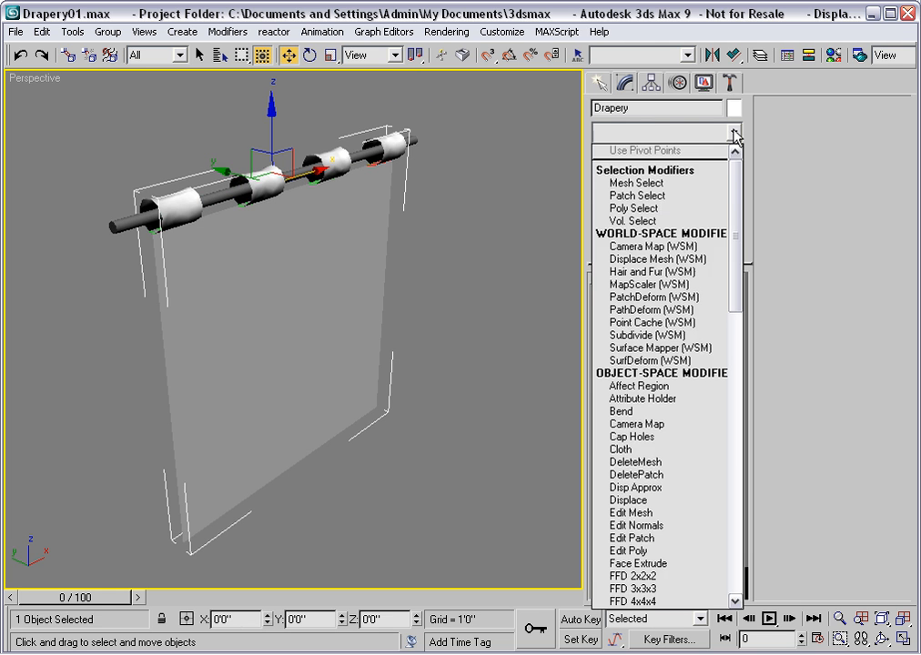
left_click(621, 449)
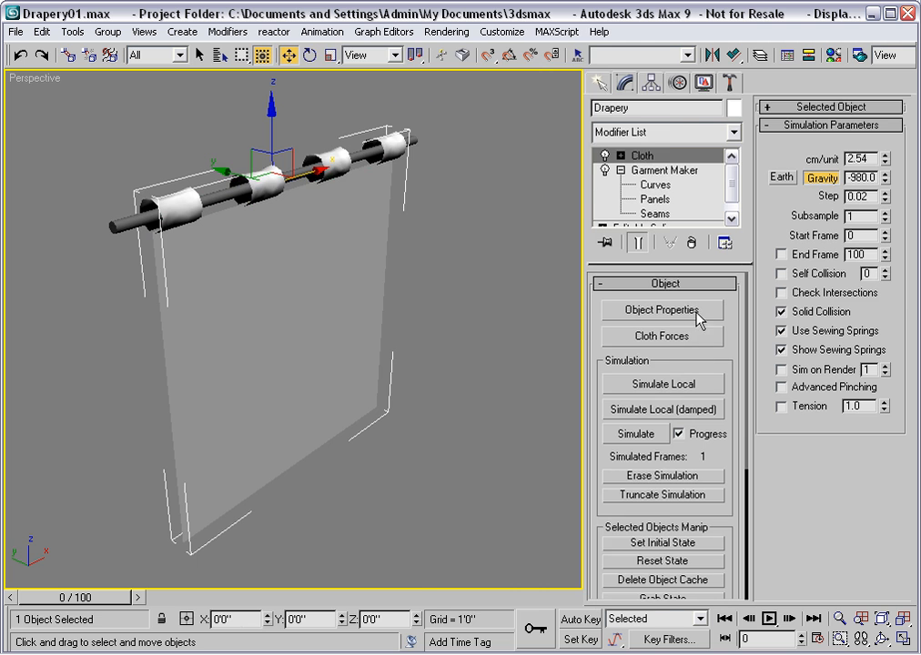
Step: Define Drapery as Cloth in the simulation's object properties and assign it the Satin preset
left_click(662, 311)
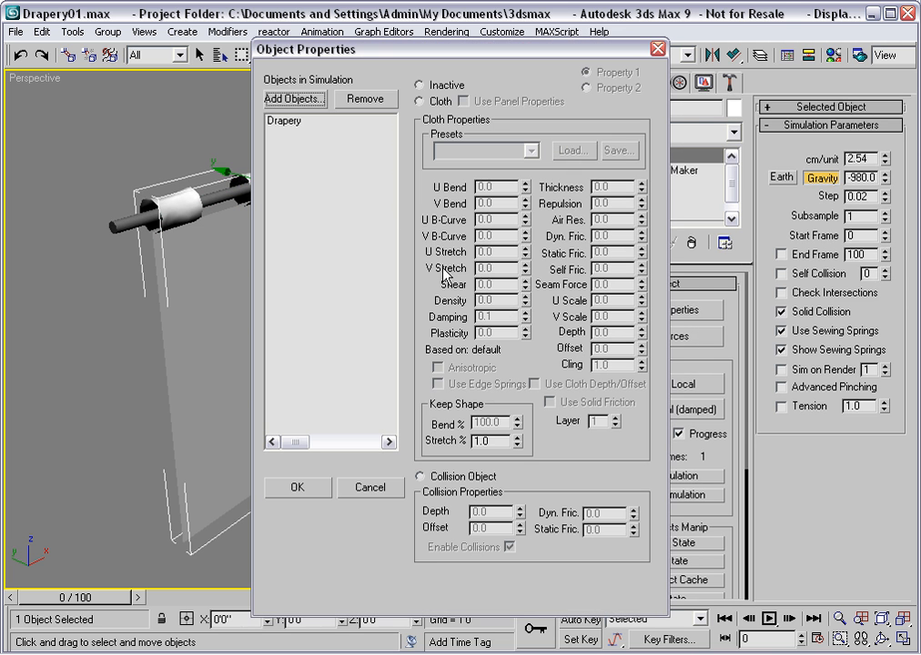
left_click(286, 121)
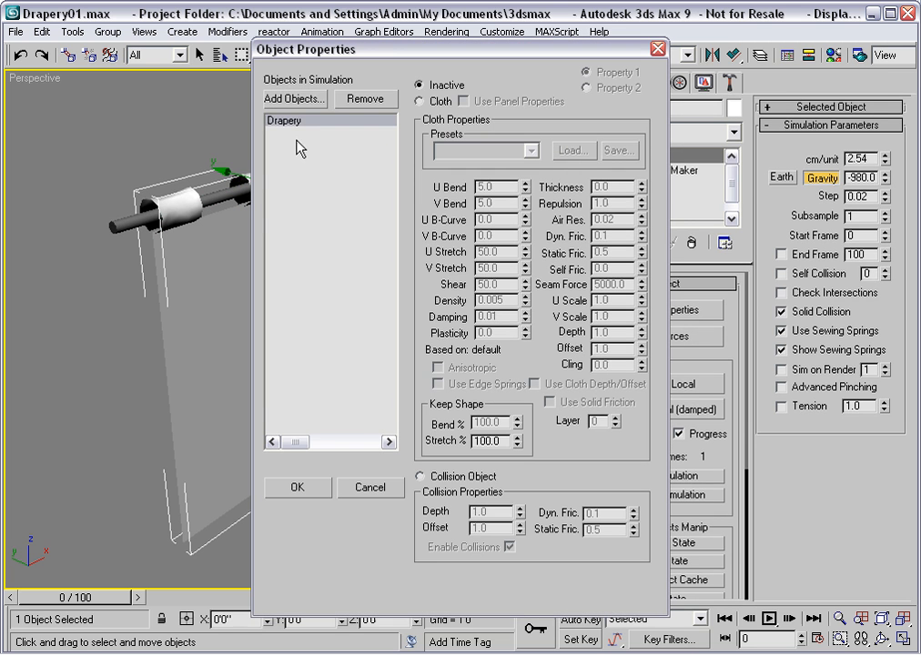
left_click(420, 102)
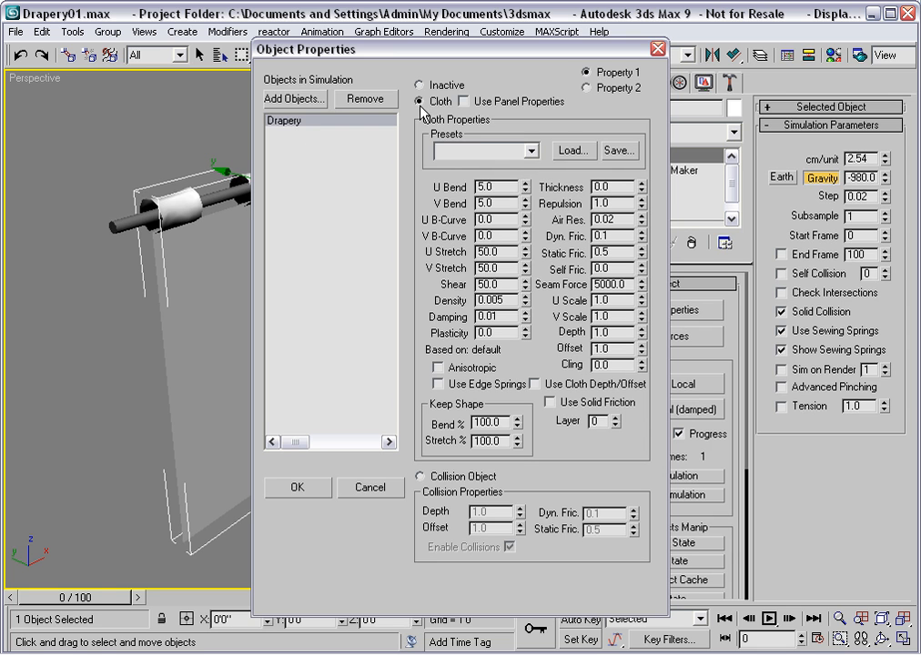
left_click(532, 151)
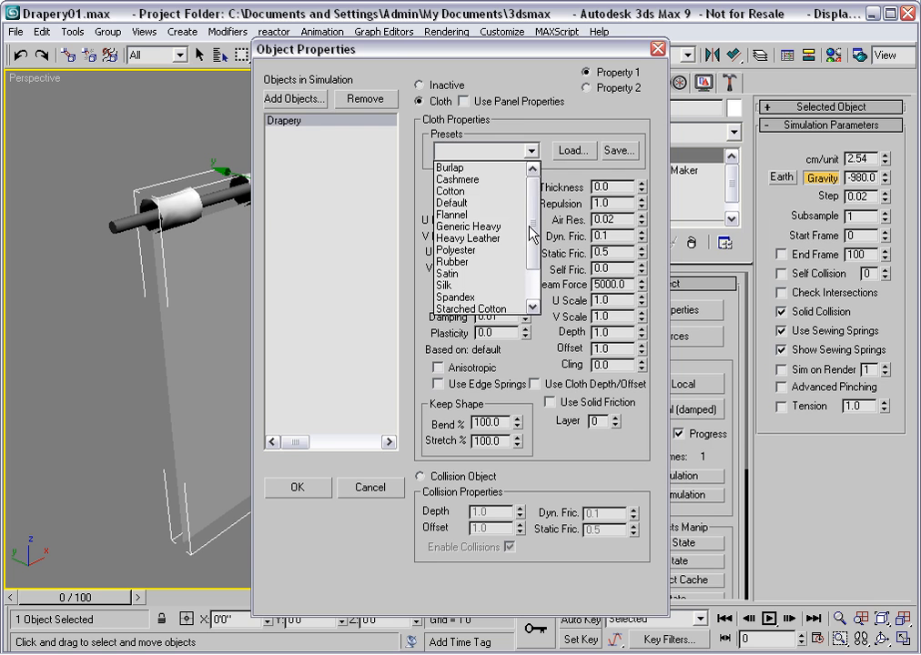
scroll(533, 245, "down", 1)
left_click_drag(534, 246, 532, 257)
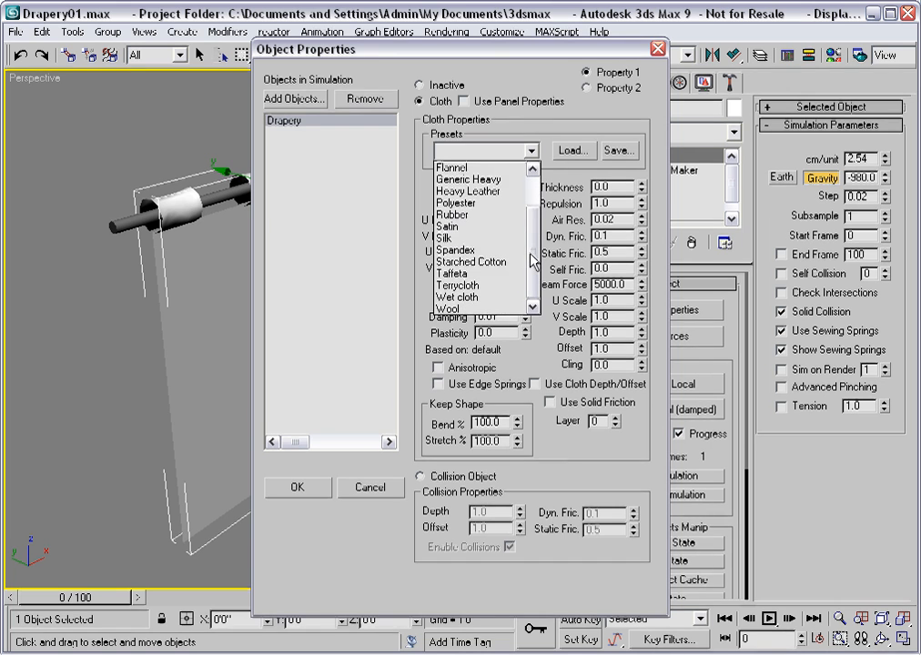
left_click(461, 228)
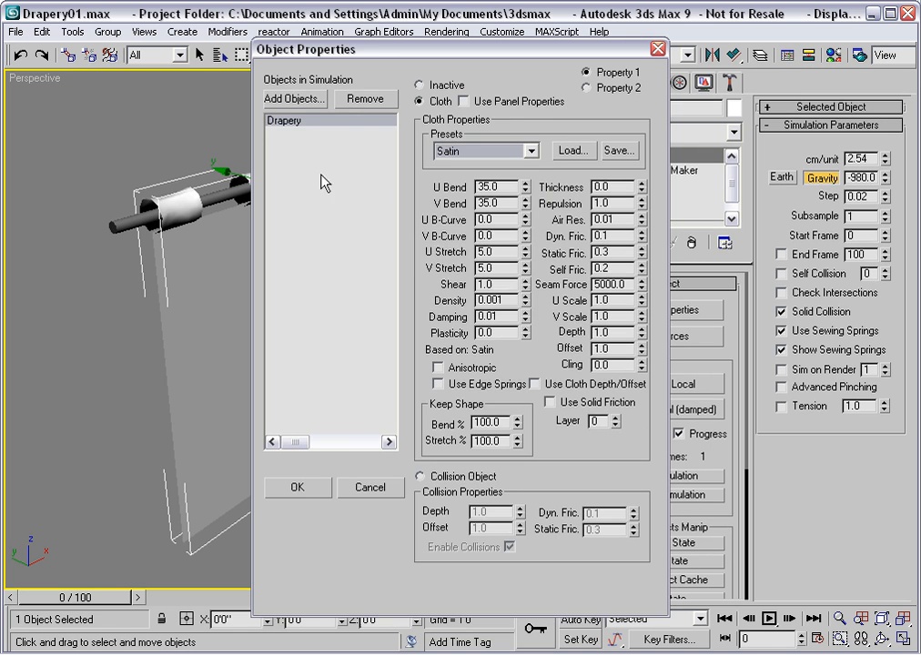
Step: Add Rod to the cloth simulation as a Collision Object and accept the object properties
left_click(294, 98)
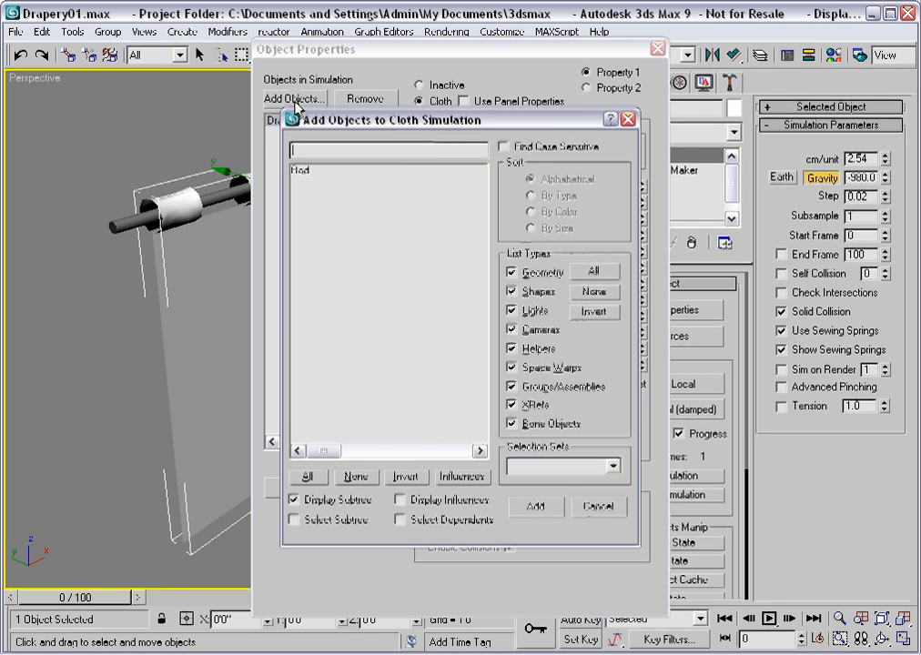
left_click(303, 174)
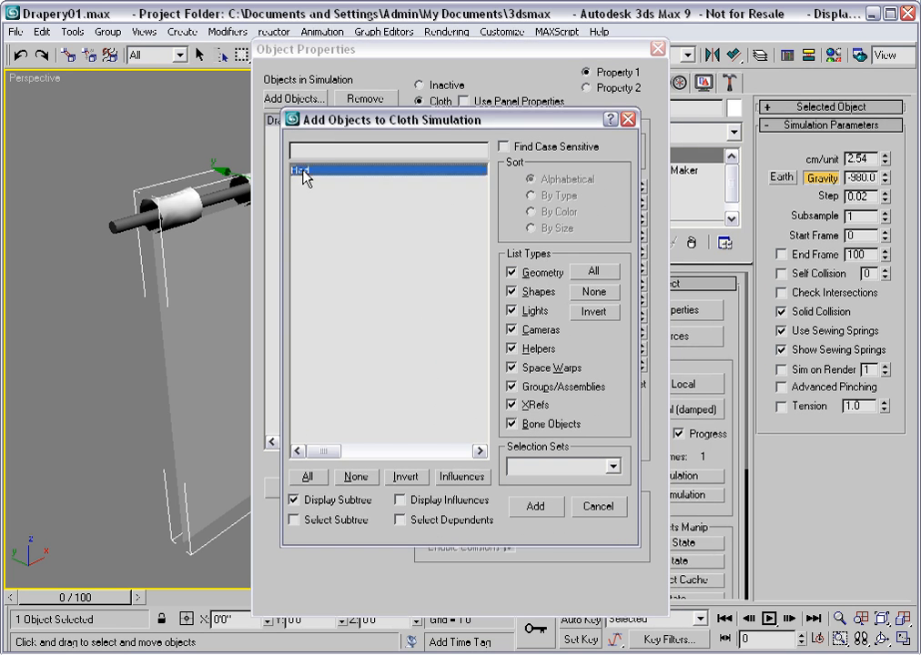
left_click(537, 507)
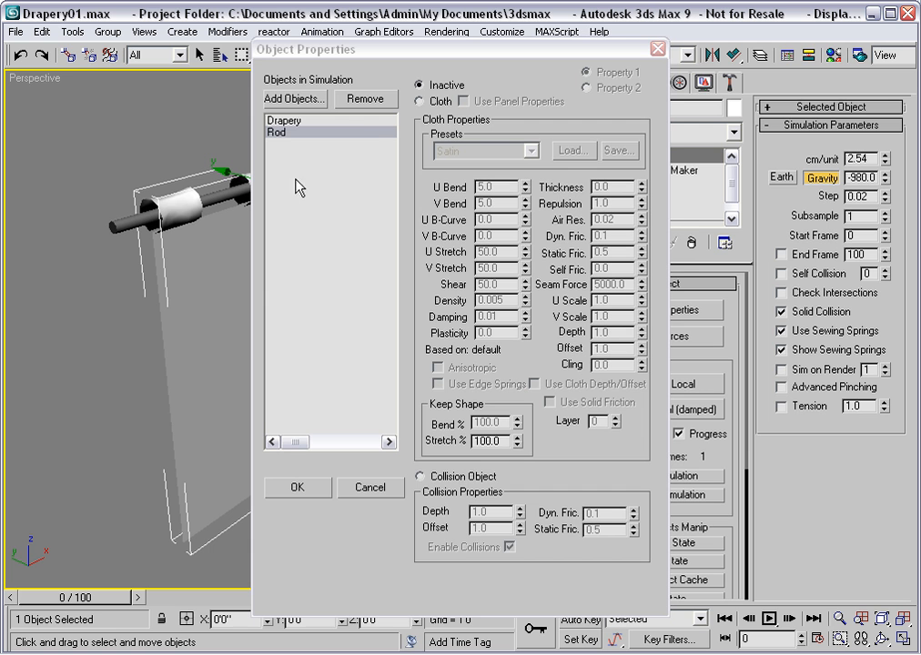
left_click(422, 478)
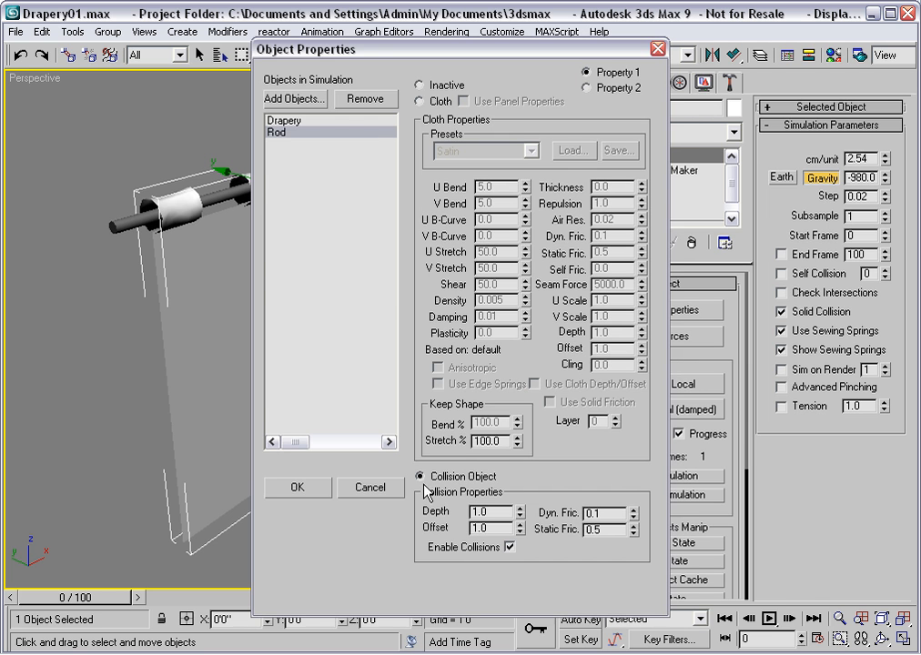
left_click(293, 491)
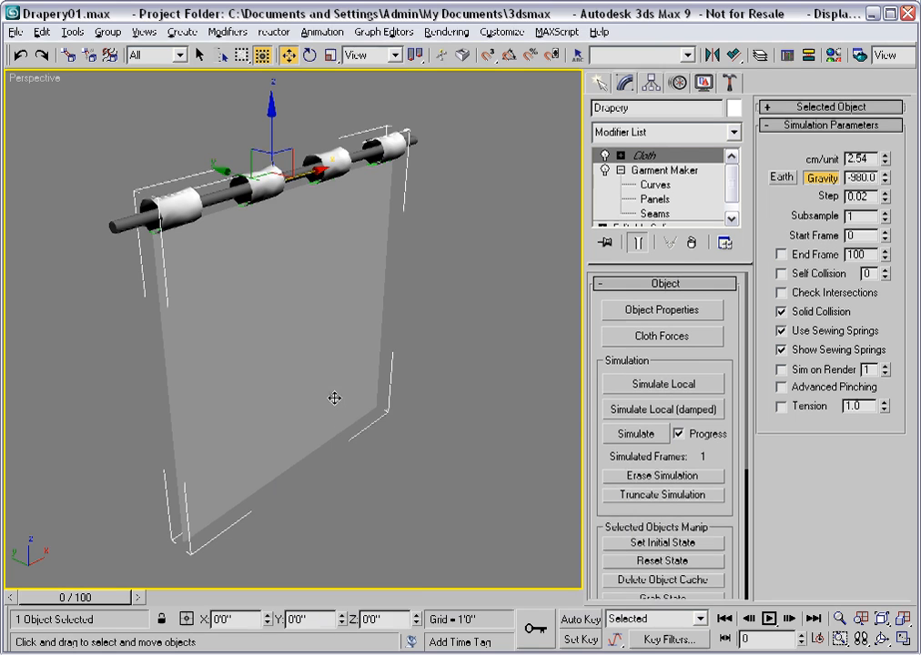
Step: Turn off Gravity and run a local simulation to close the drapery loops' seams around the rod, stopping it manually
middle_click_drag(335, 399, 321, 399, "alt")
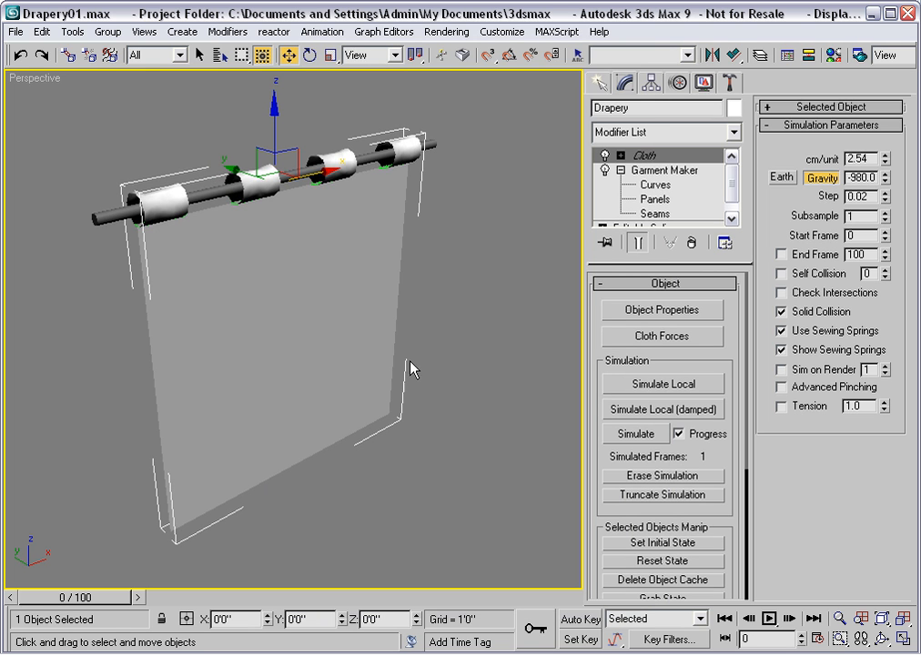
left_click(817, 178)
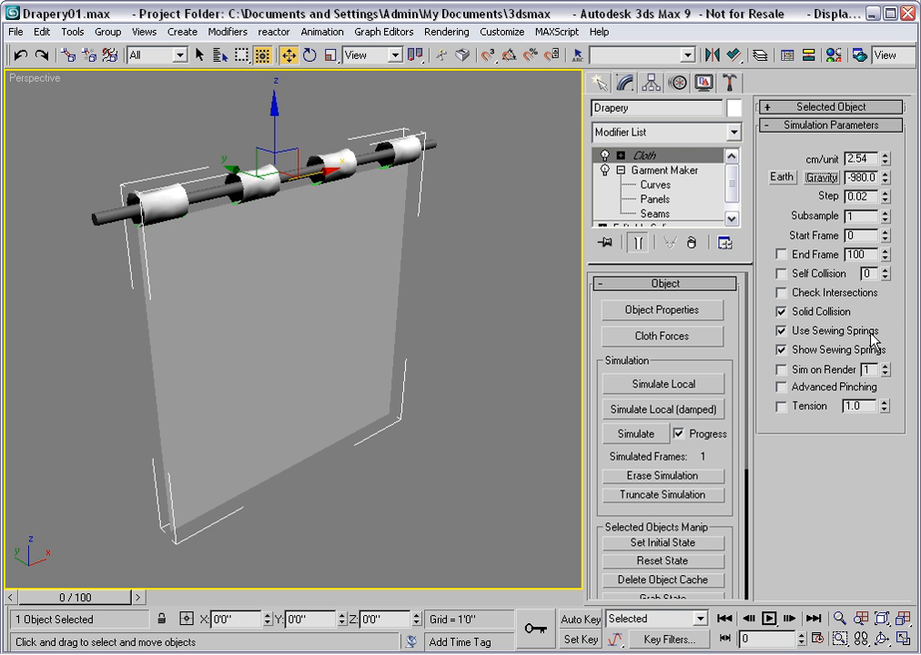
left_click(672, 385)
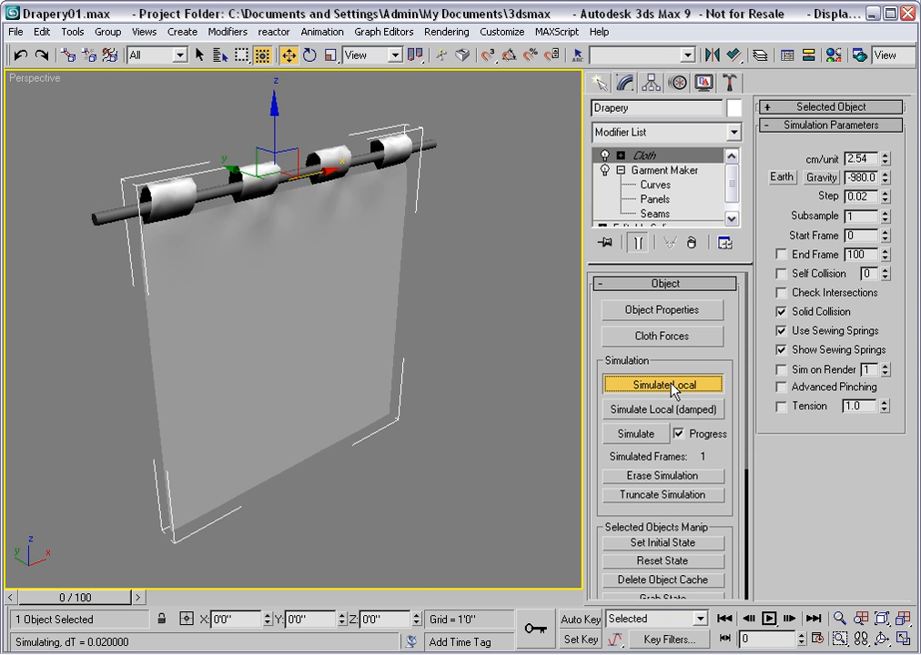
left_click(672, 388)
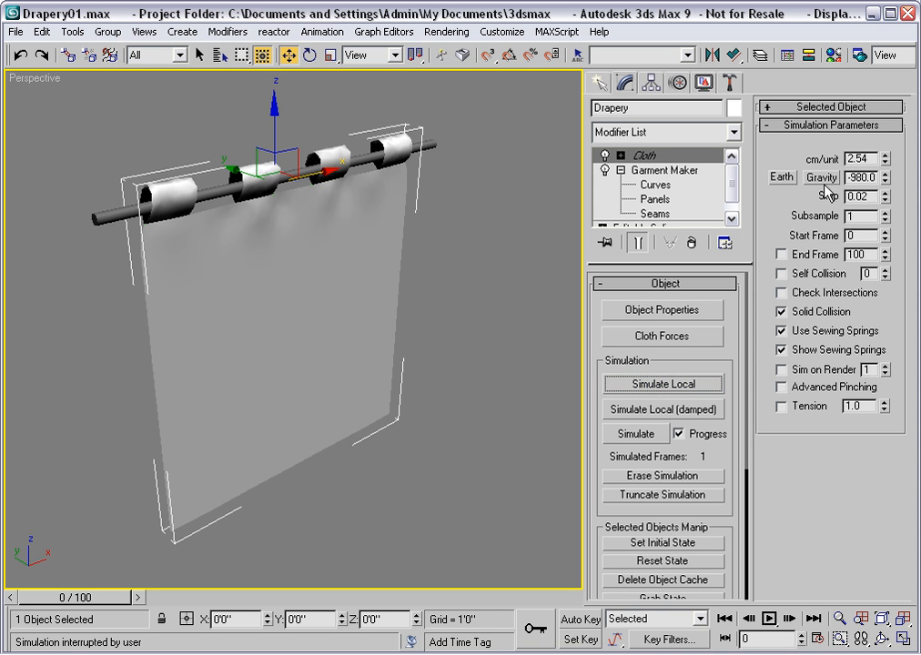
Step: Enable Gravity, disable Use Sewing Springs, and run a local simulation until the drapery loops rest on the rod
left_click(780, 330)
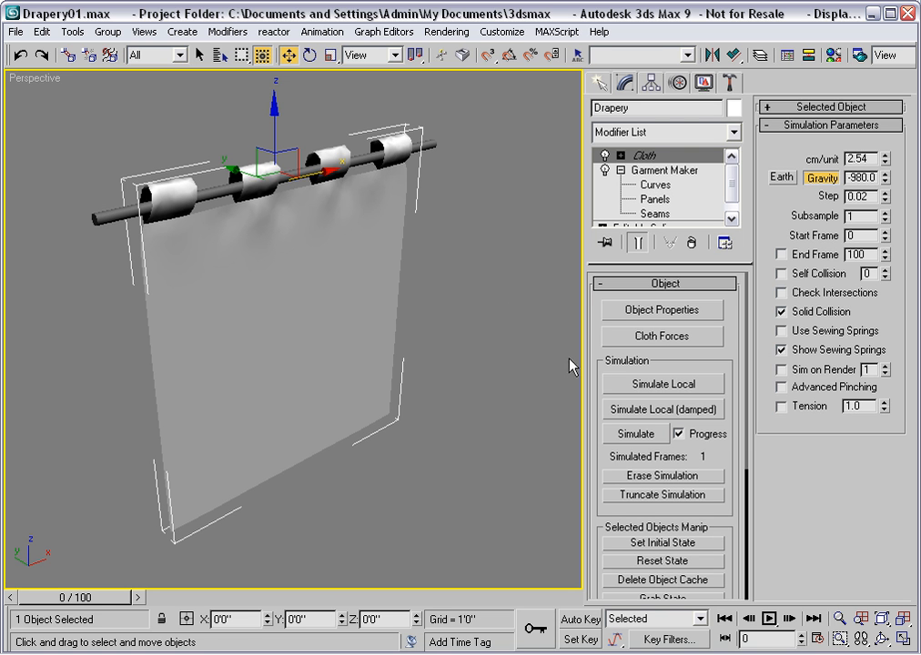
left_click(709, 386)
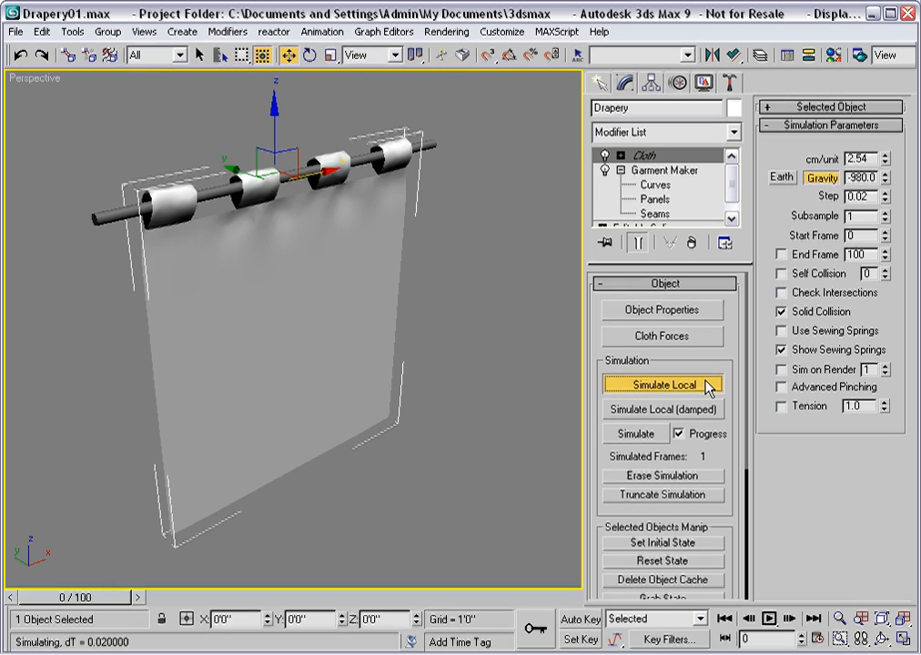
left_click(709, 385)
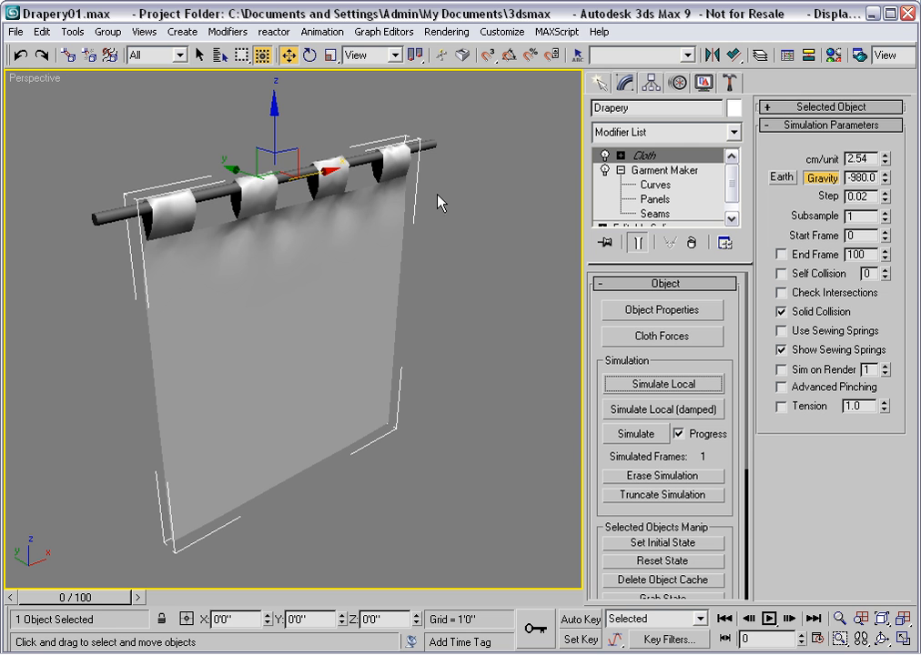
Step: In the Cloth modifier, make a vertex group named Loops from the vertices at the tops of the drapery's four loops
key("f")
key("F3")
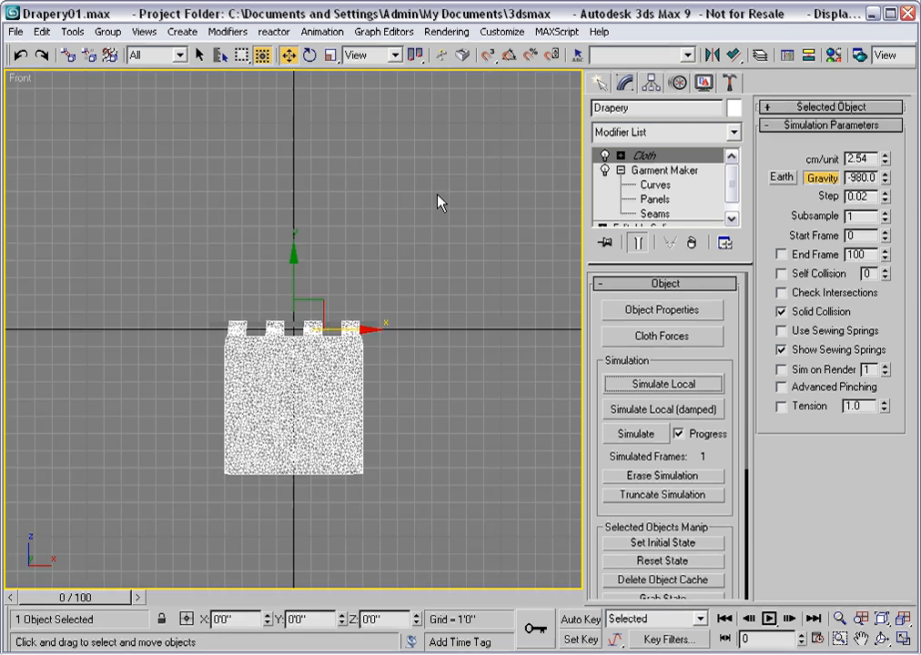
key("z")
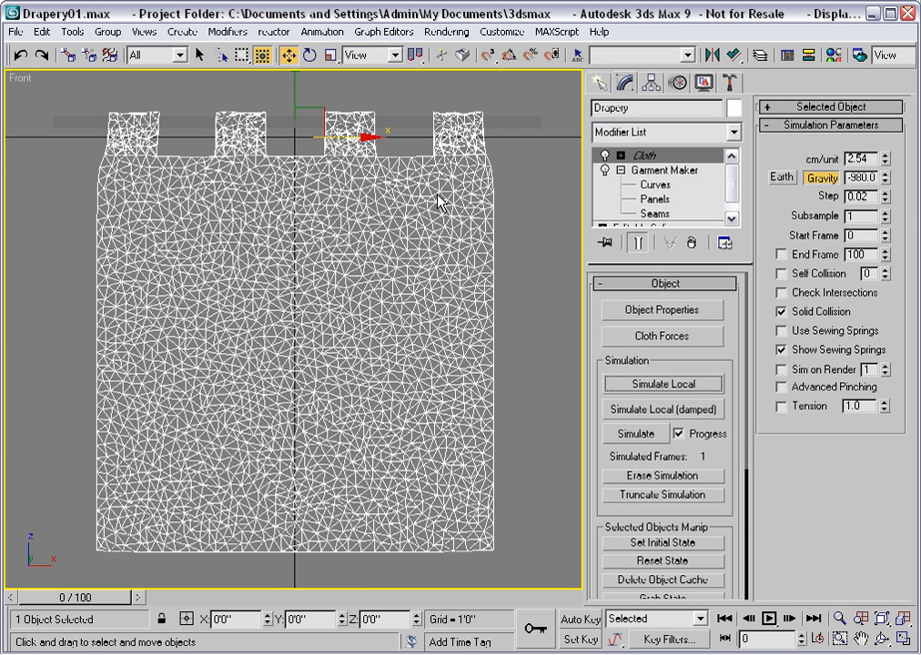
left_click(619, 157)
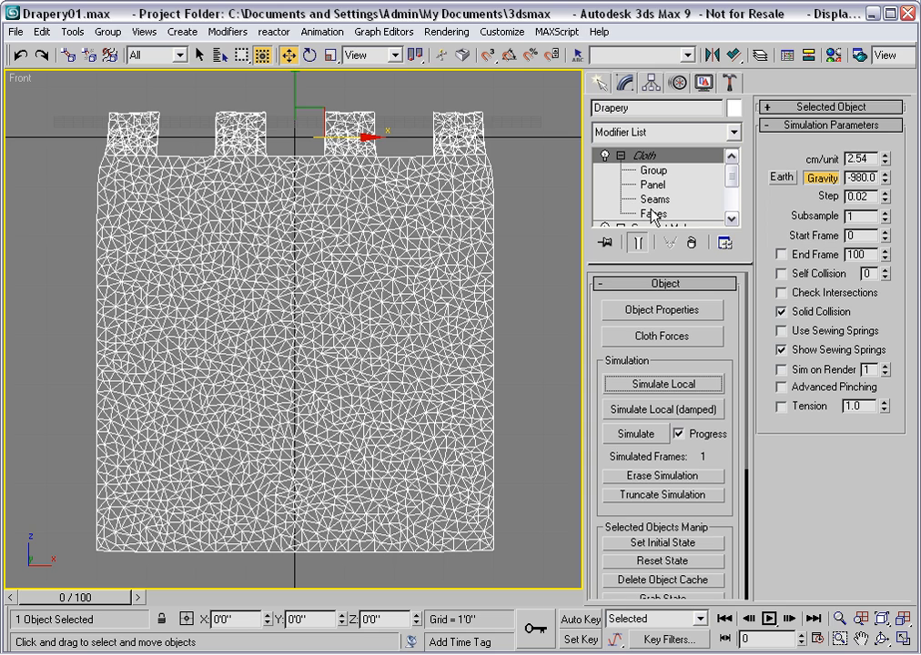
left_click_drag(646, 262, 647, 314)
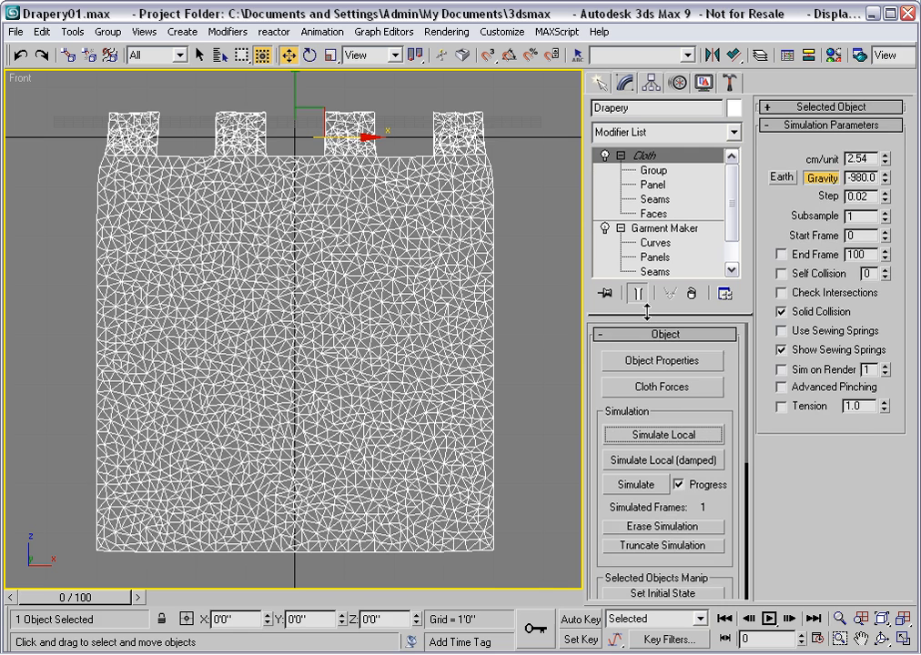
left_click(653, 171)
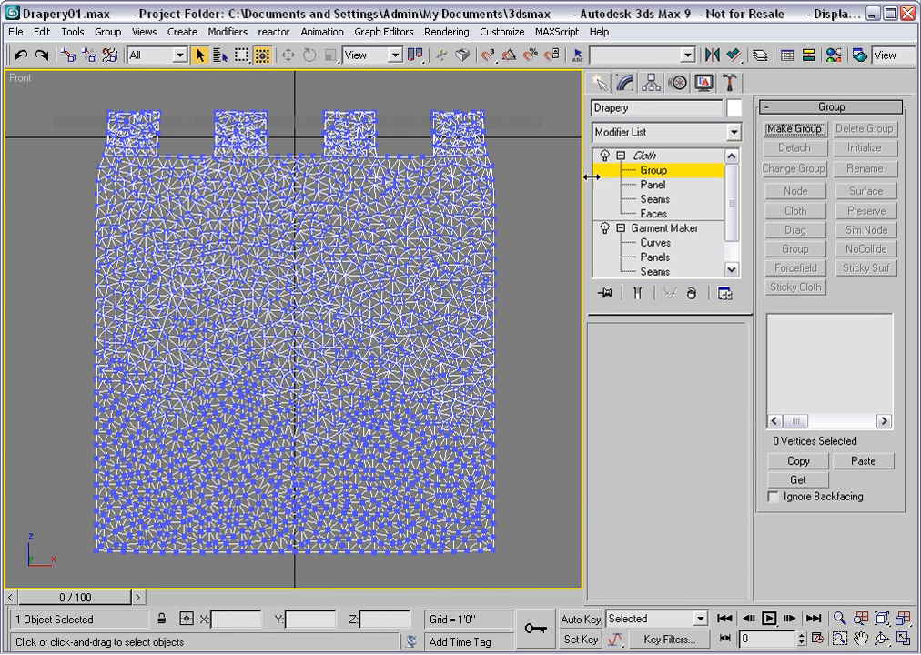
left_click_drag(89, 89, 493, 128)
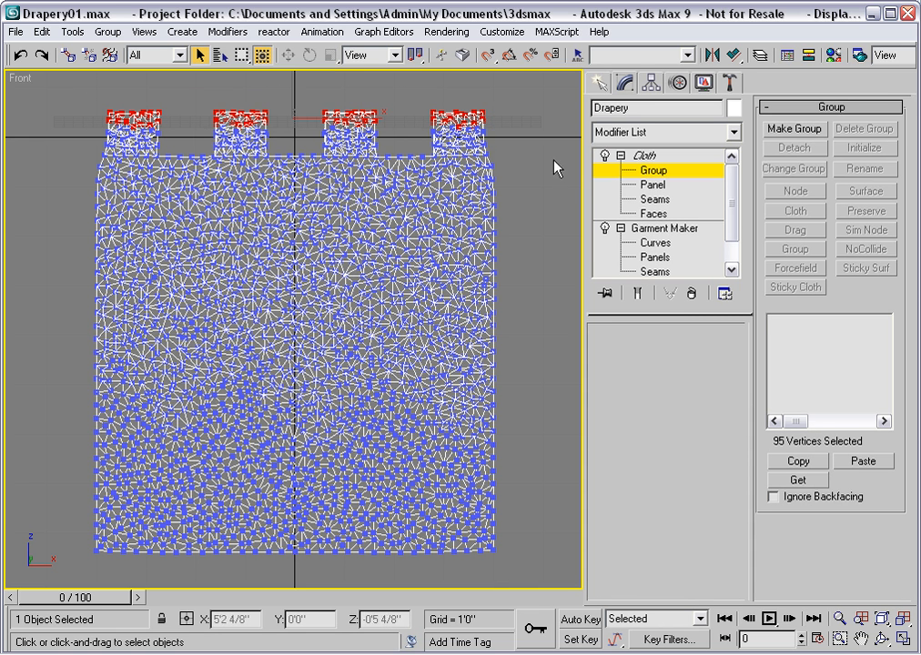
left_click(794, 129)
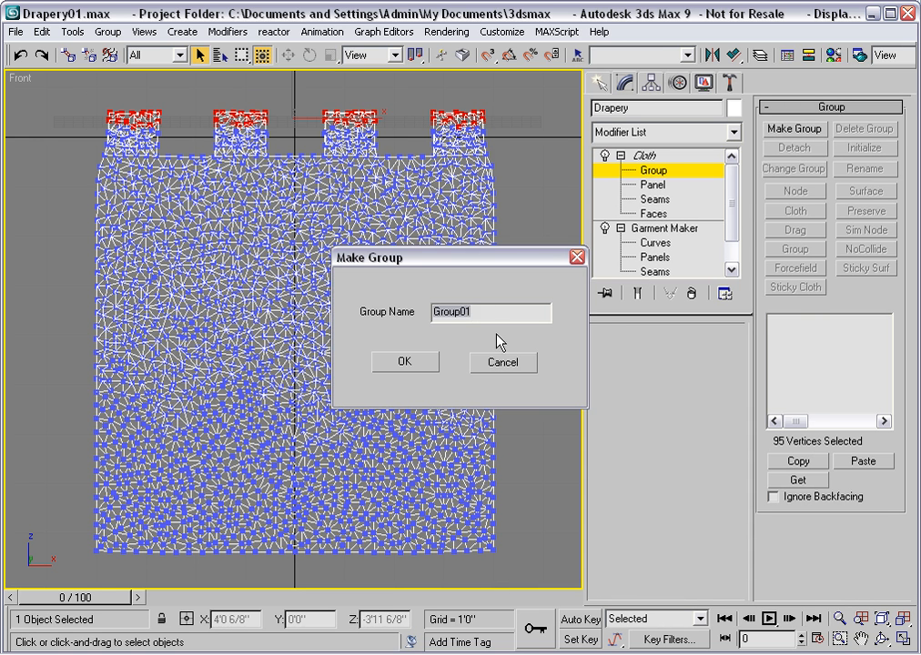
type("Loops")
left_click(406, 362)
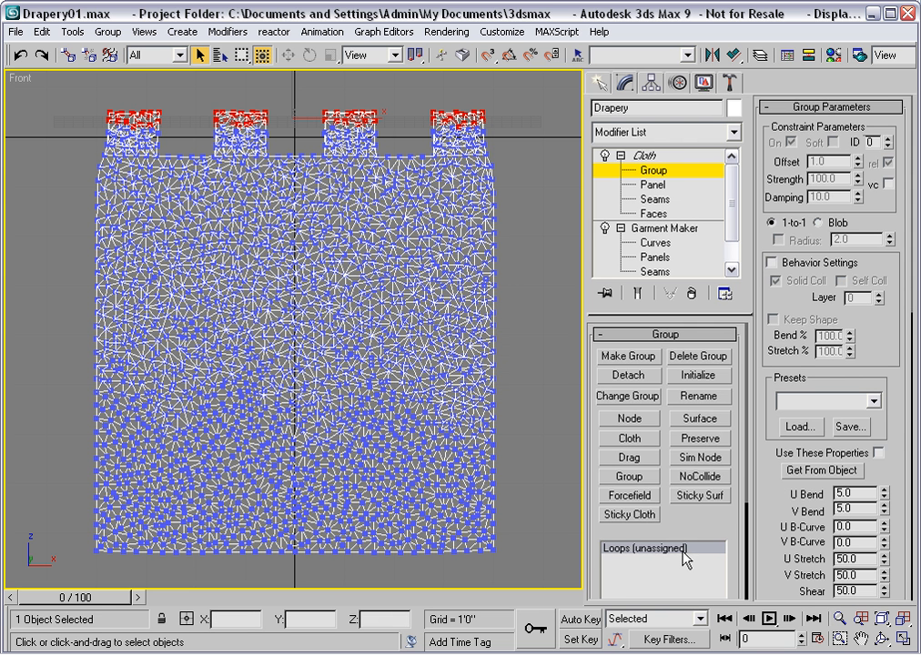
Step: Constrain the Loops group to the Rod as a Sim Node and return to the Cloth modifier's top level
left_click(703, 457)
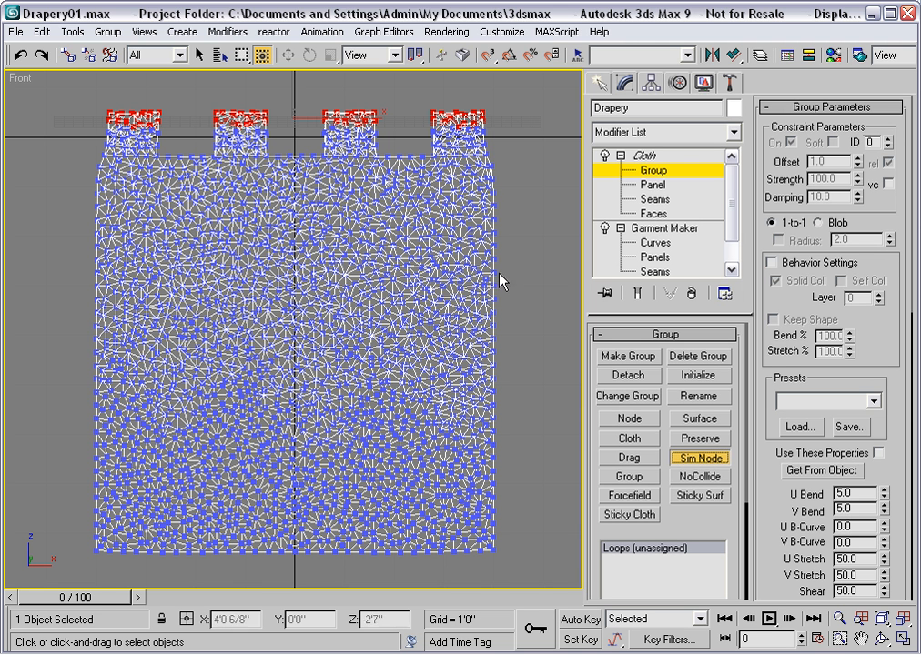
left_click(509, 125)
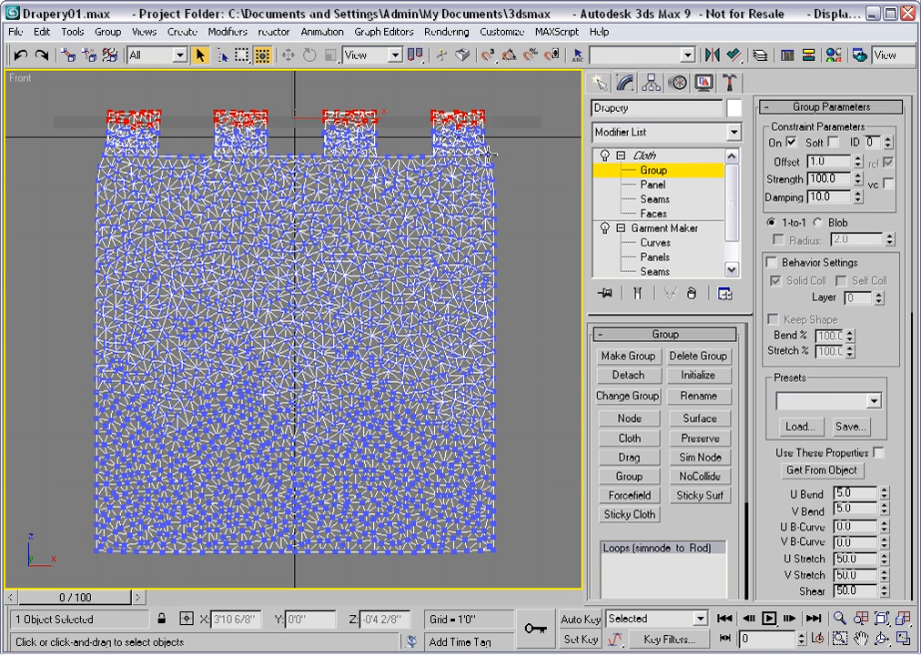
left_click(671, 171)
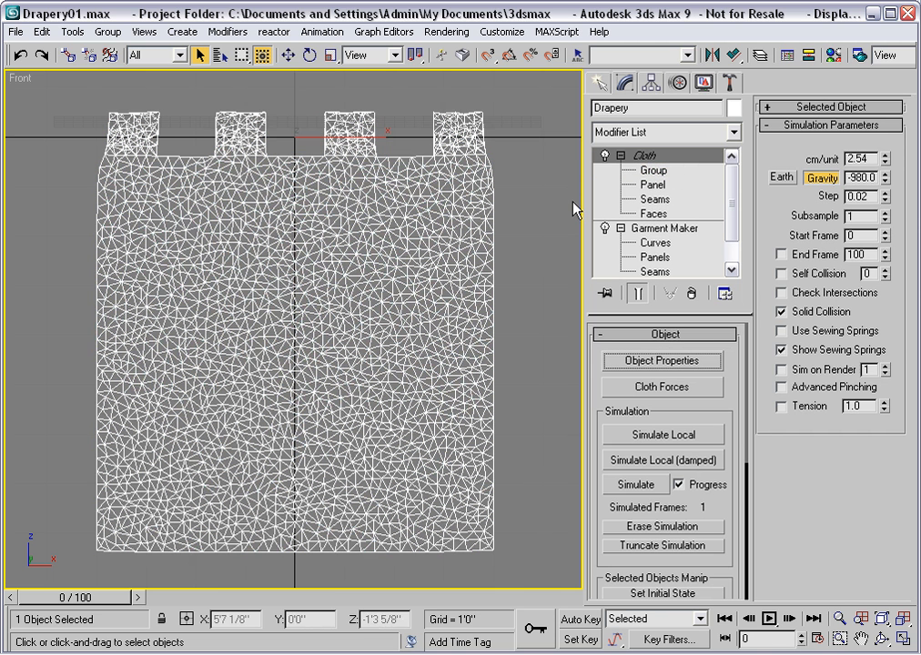
Step: Run a local simulation in the Perspective view until the drapery settles below the rod, and stop it manually
key("p")
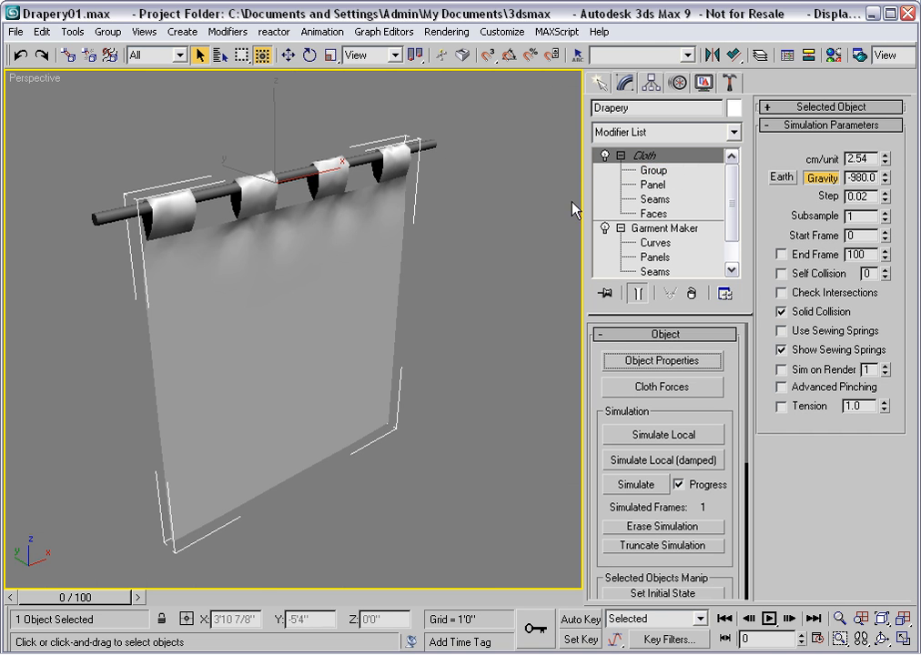
left_click(699, 437)
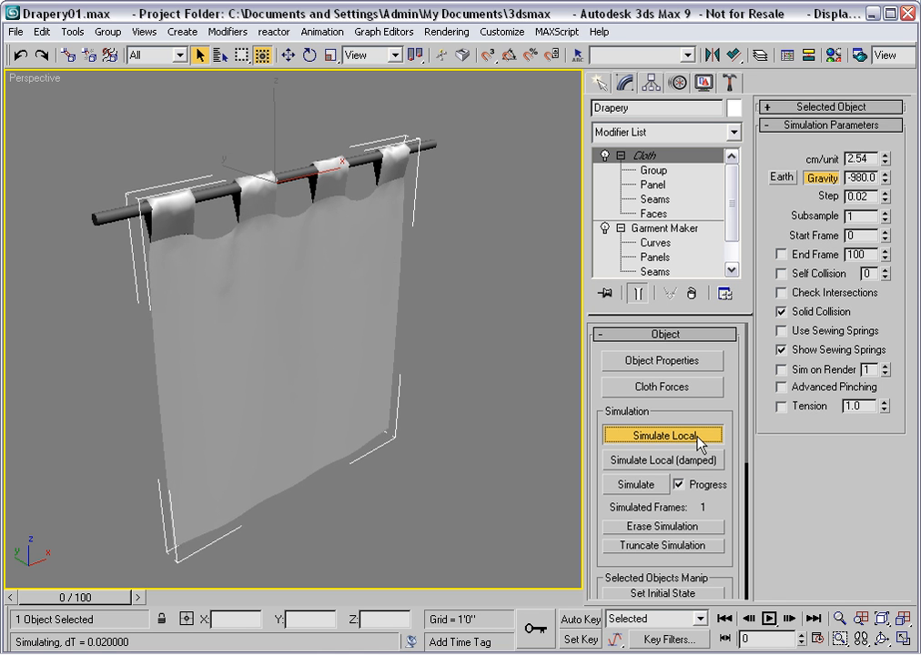
left_click(699, 441)
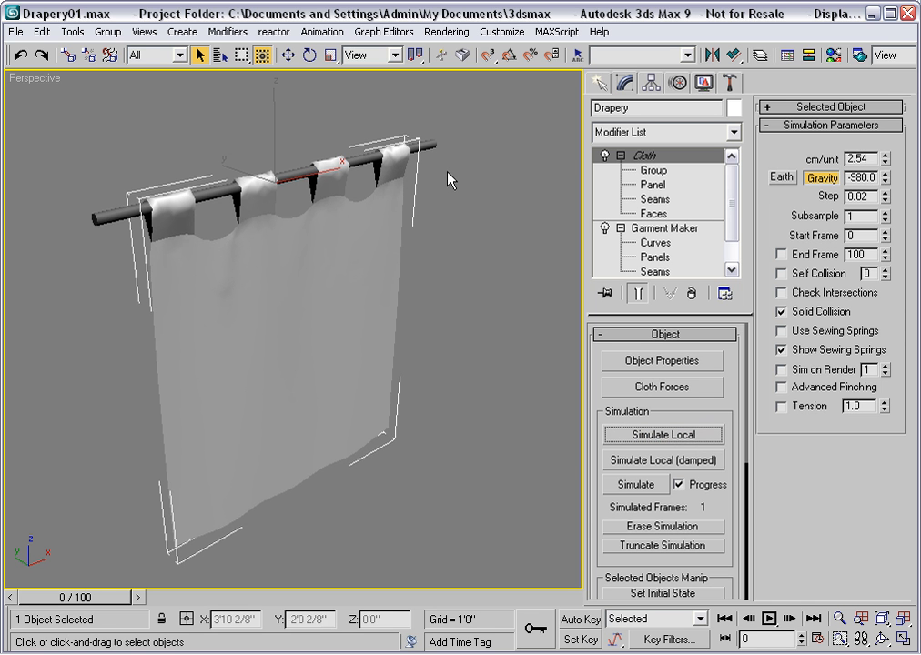
Step: Animate the Rod with Auto Key by scaling it along its length to about 55% at frame 100
left_click(582, 620)
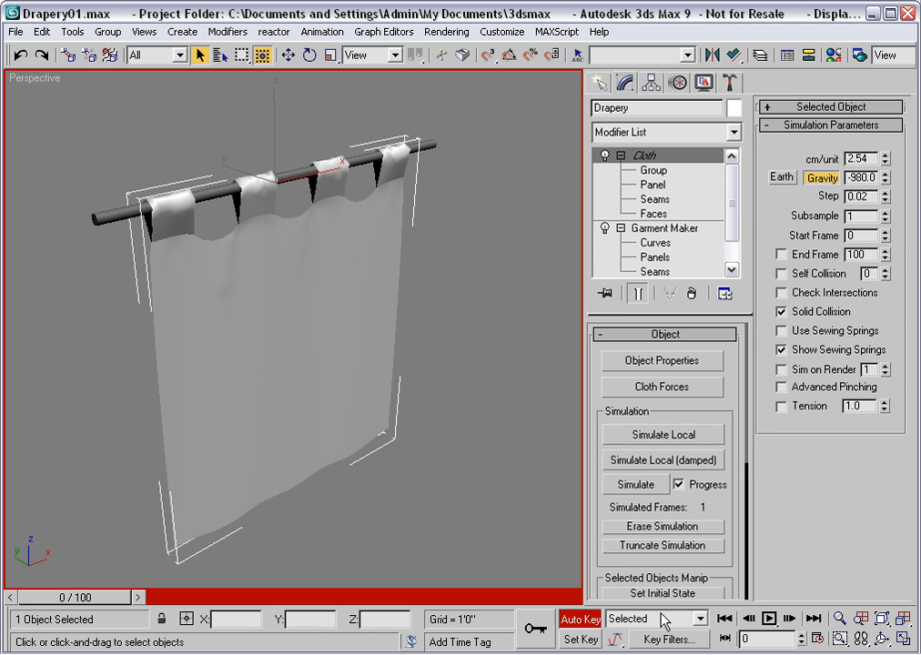
left_click(814, 619)
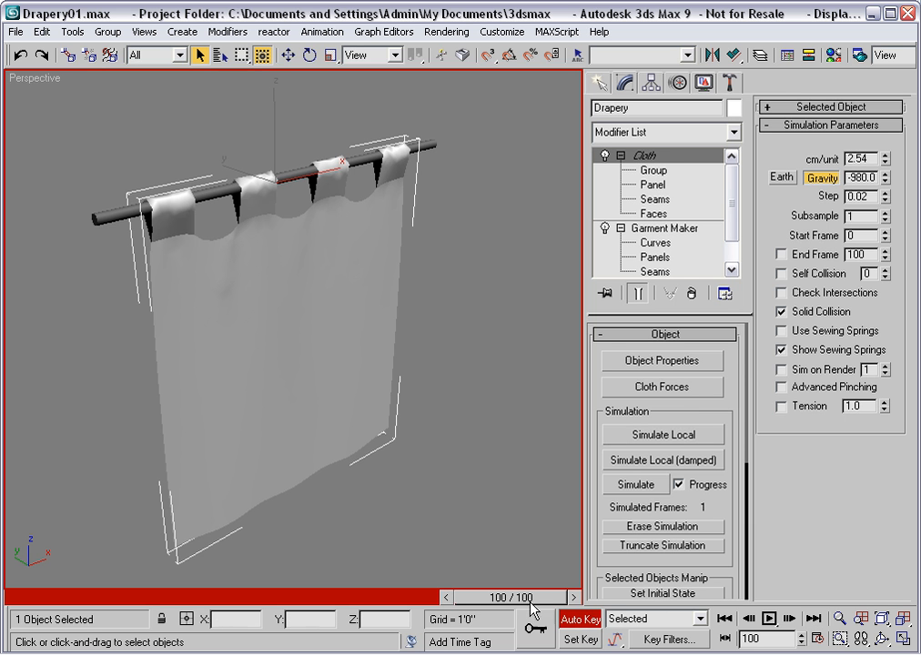
left_click(97, 218)
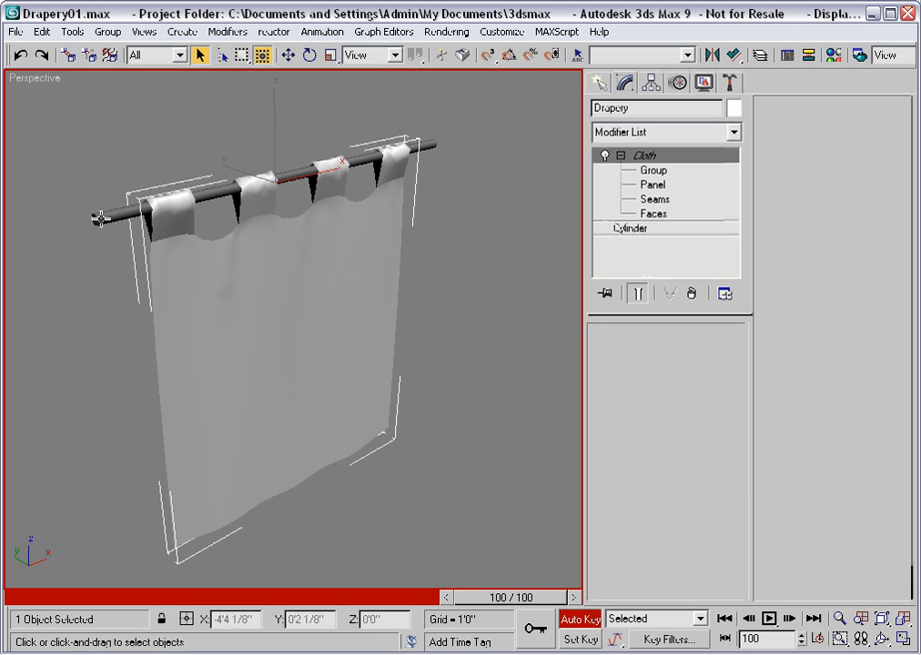
left_click(332, 57)
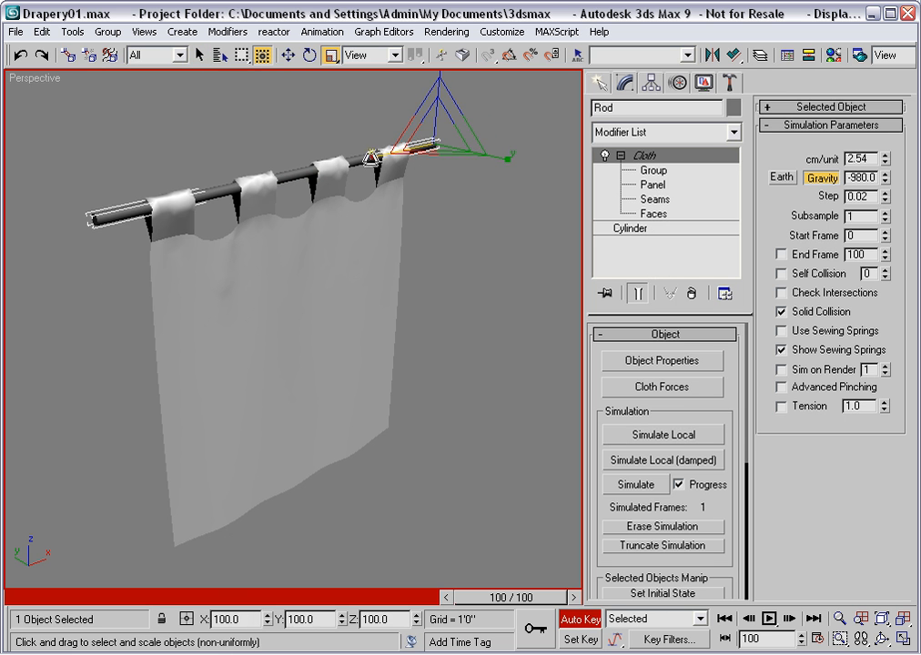
left_click_drag(370, 159, 406, 152)
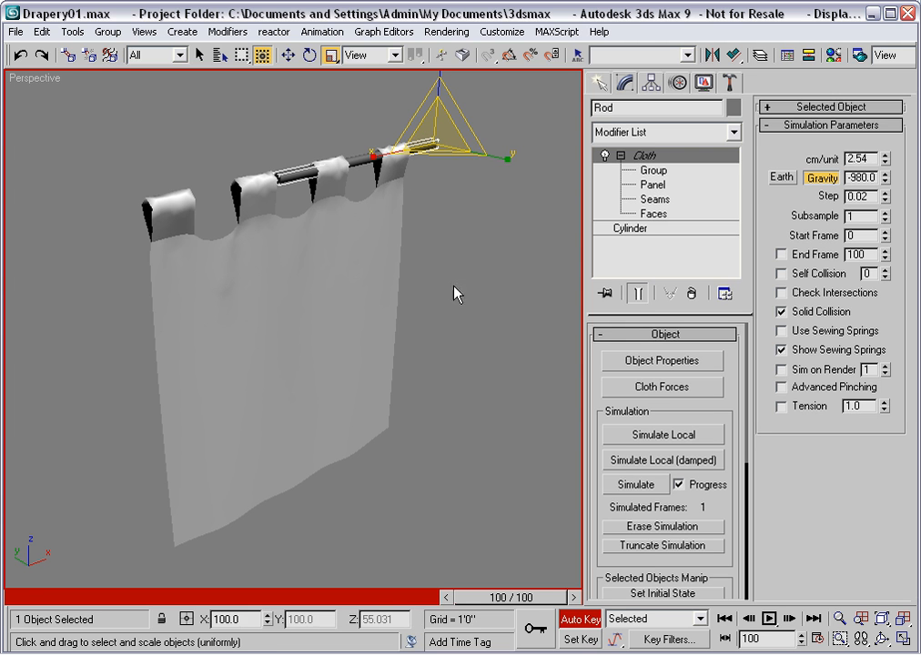
left_click(581, 619)
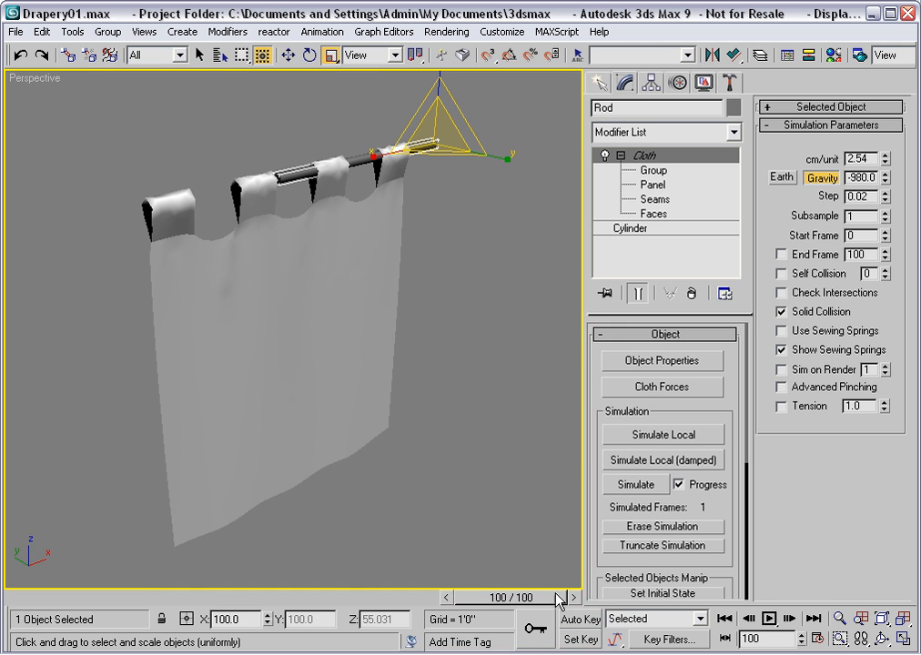
Step: Play back the rod's scaling animation, stop it and return to frame 0
left_click(770, 619)
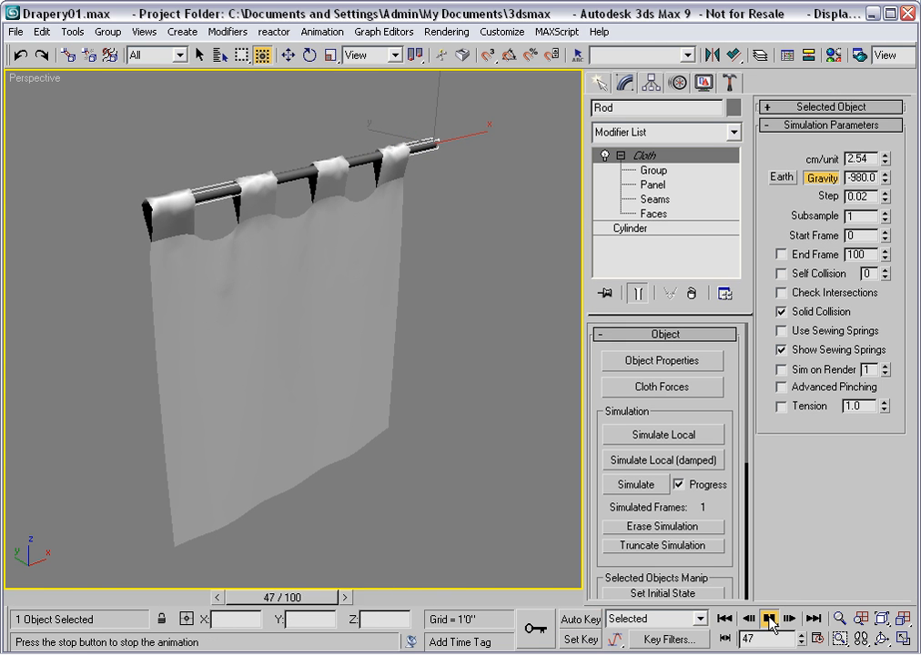
left_click(770, 620)
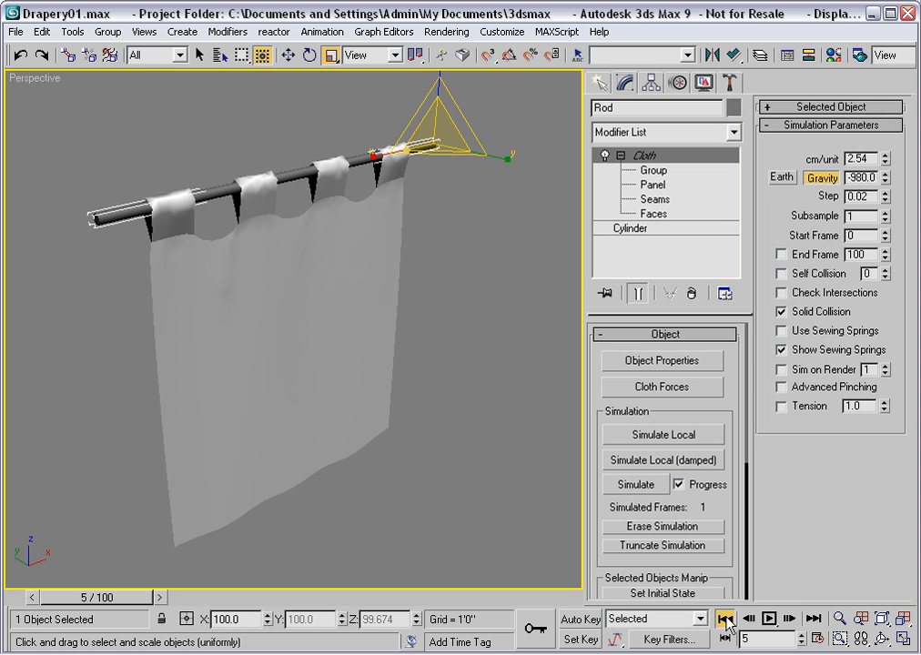
left_click(726, 620)
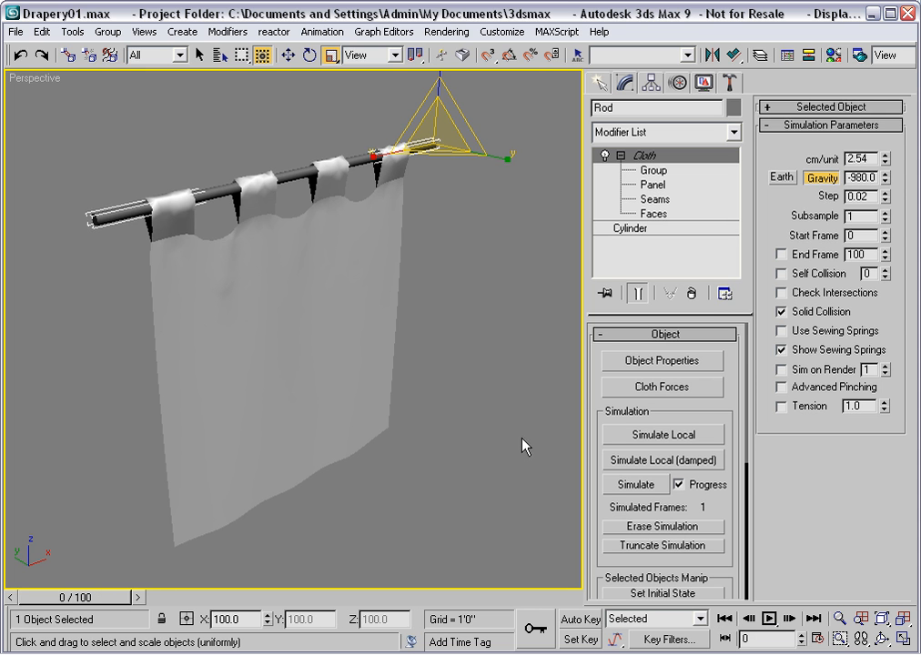
Step: Run the full cloth simulation through frame 100, moving the progress dialog off the drapery's loops, and scrub the result
left_click(640, 490)
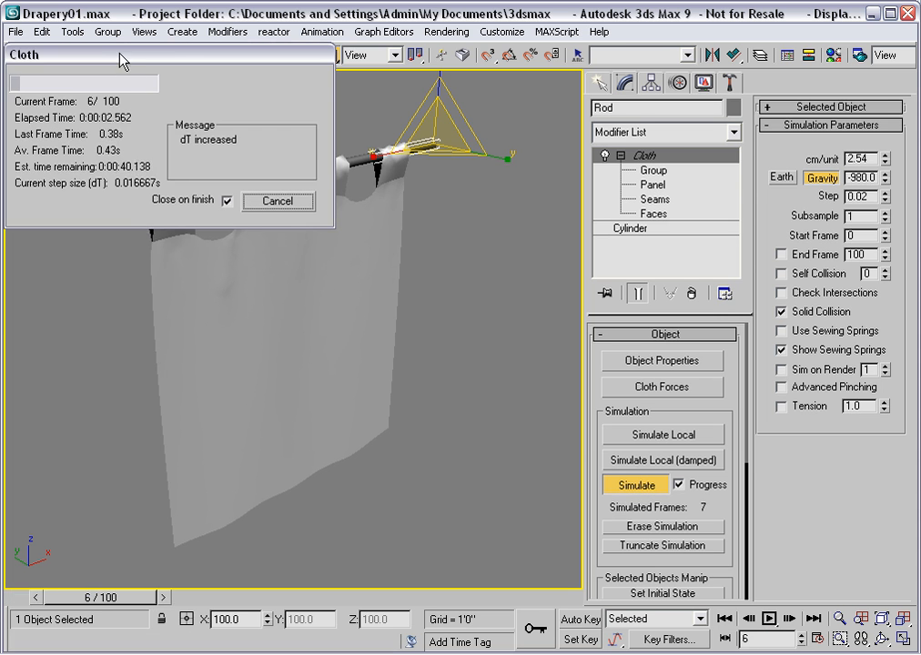
left_click_drag(119, 57, 138, 357)
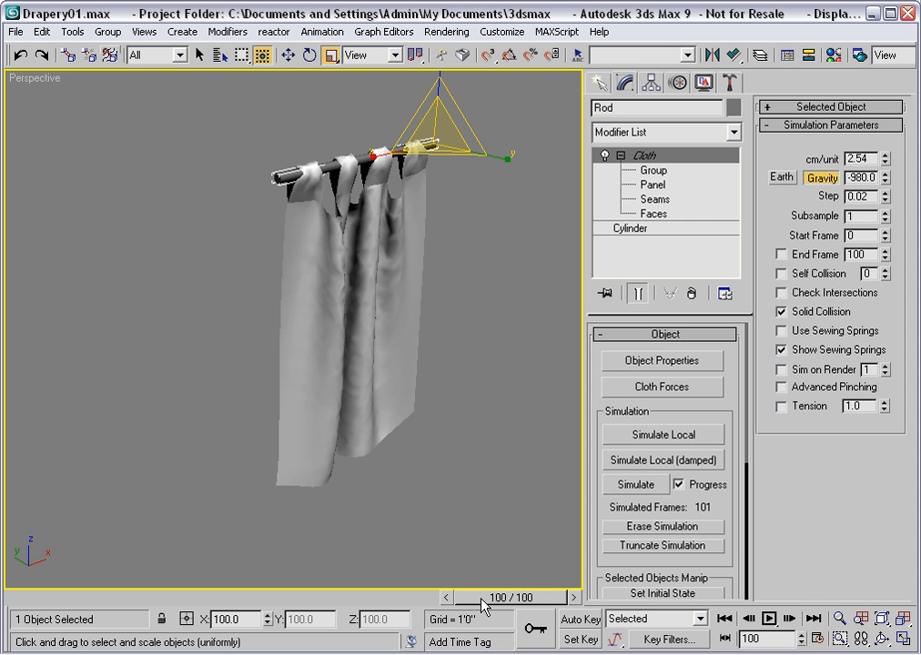
left_click_drag(482, 607, 504, 607)
key("r")
Step: Take a Single snapshot of the Rod at frame 100 using the Mesh clone method
left_click(73, 34)
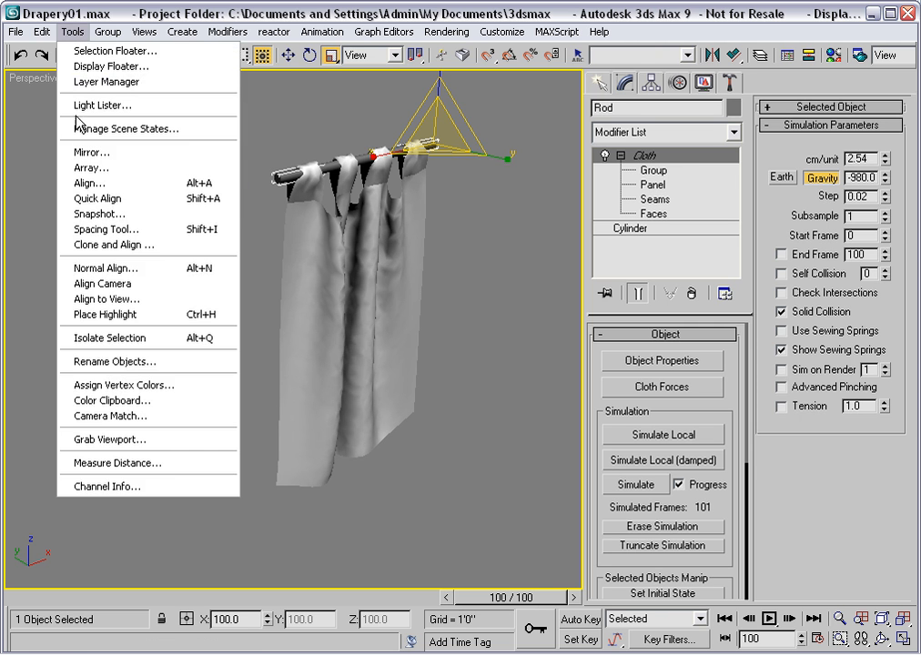
left_click(80, 214)
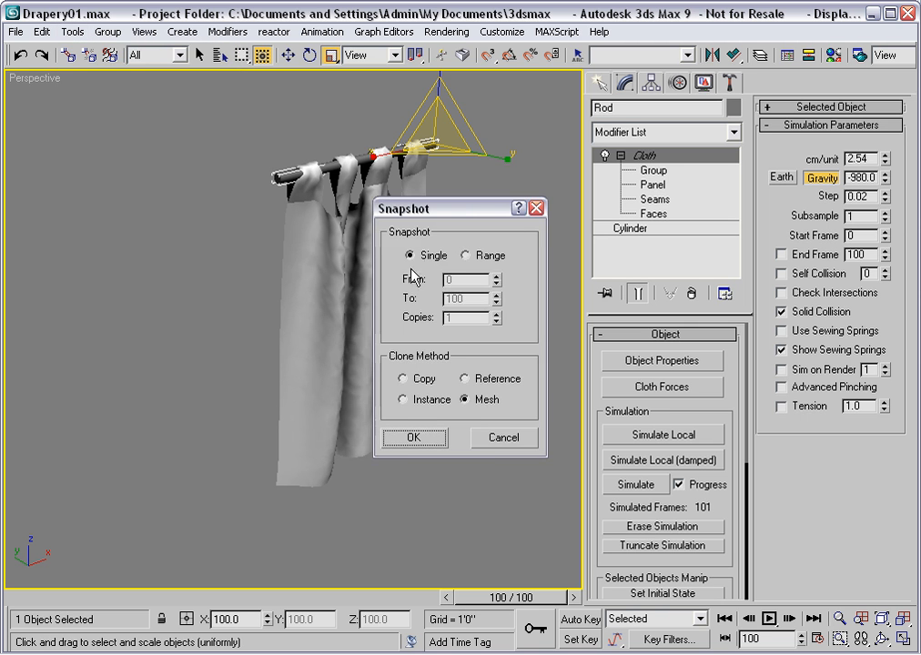
left_click(414, 438)
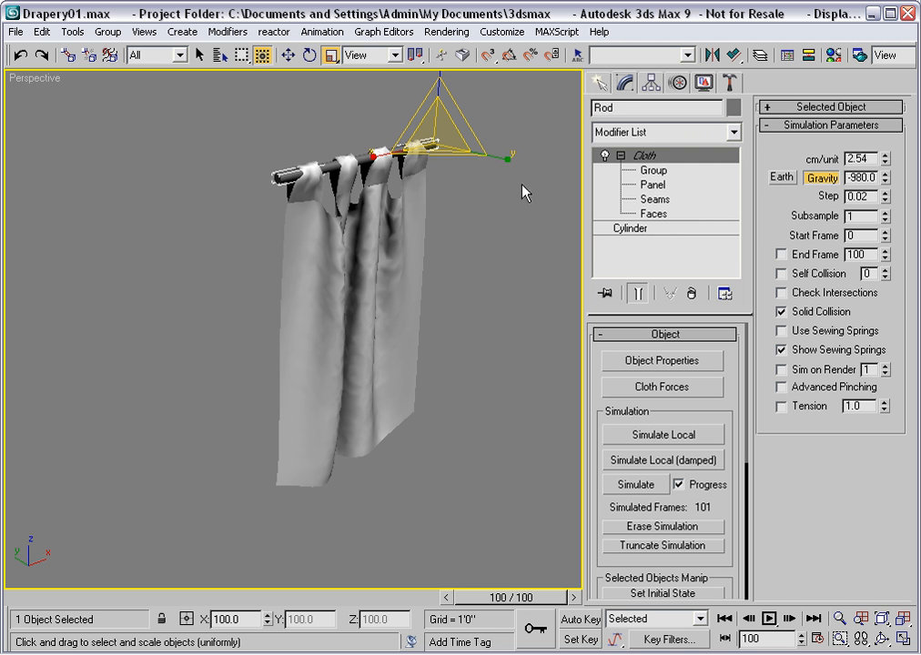
Step: Take a Single snapshot of the Drapery at frame 100 using the Mesh clone method
left_click(415, 265)
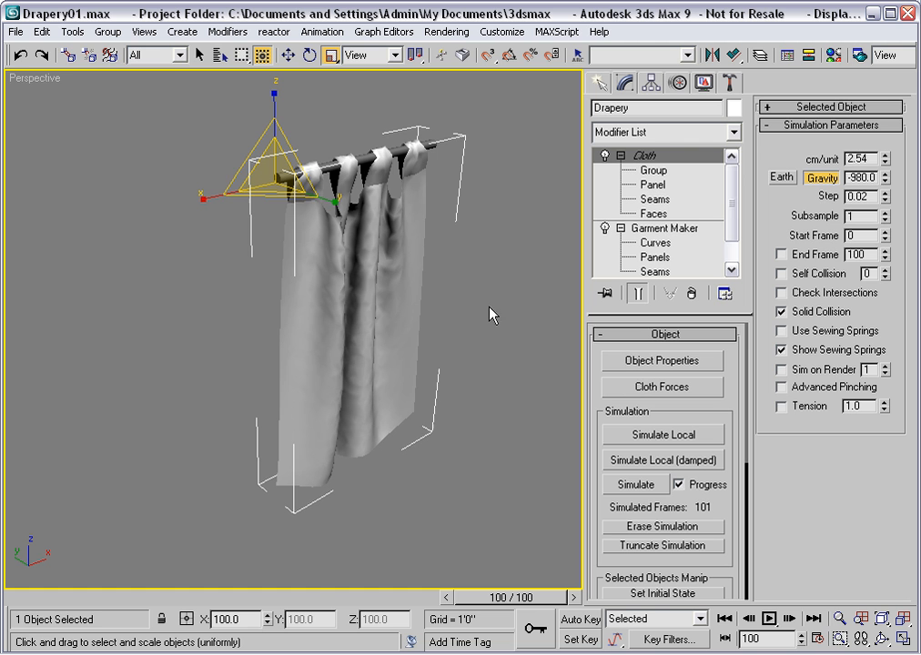
left_click(73, 32)
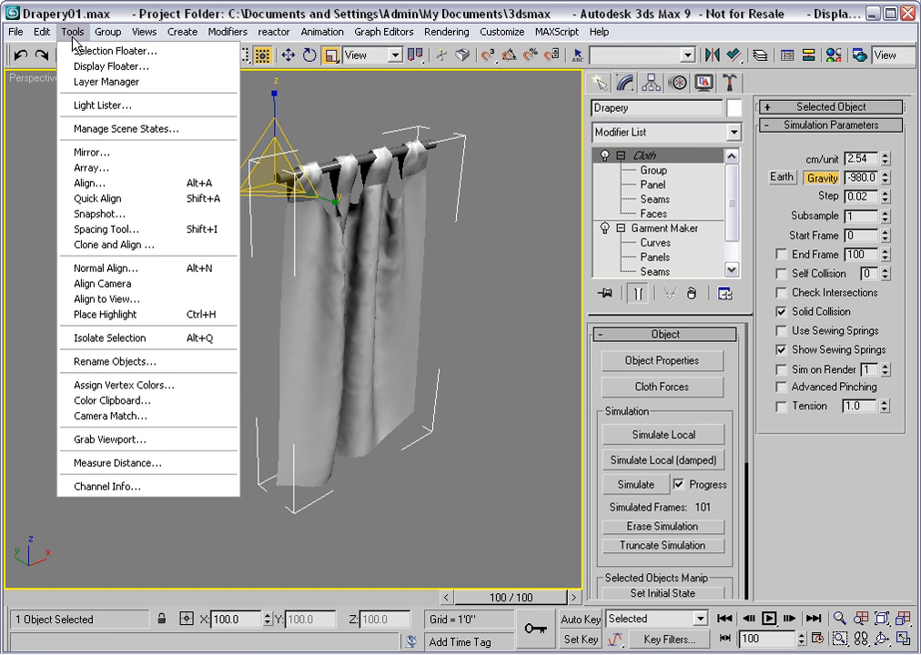
left_click(85, 214)
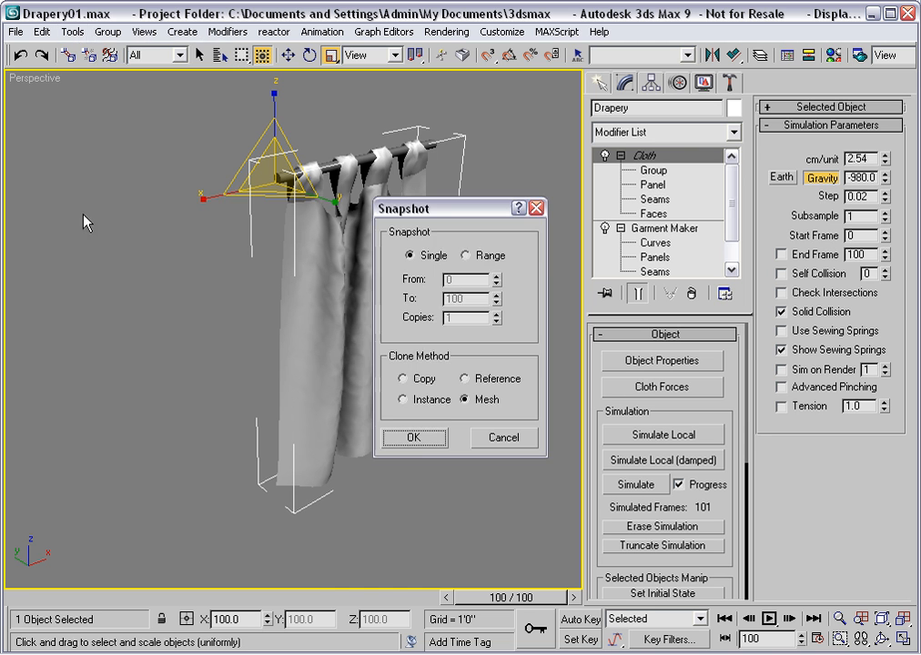
left_click(426, 440)
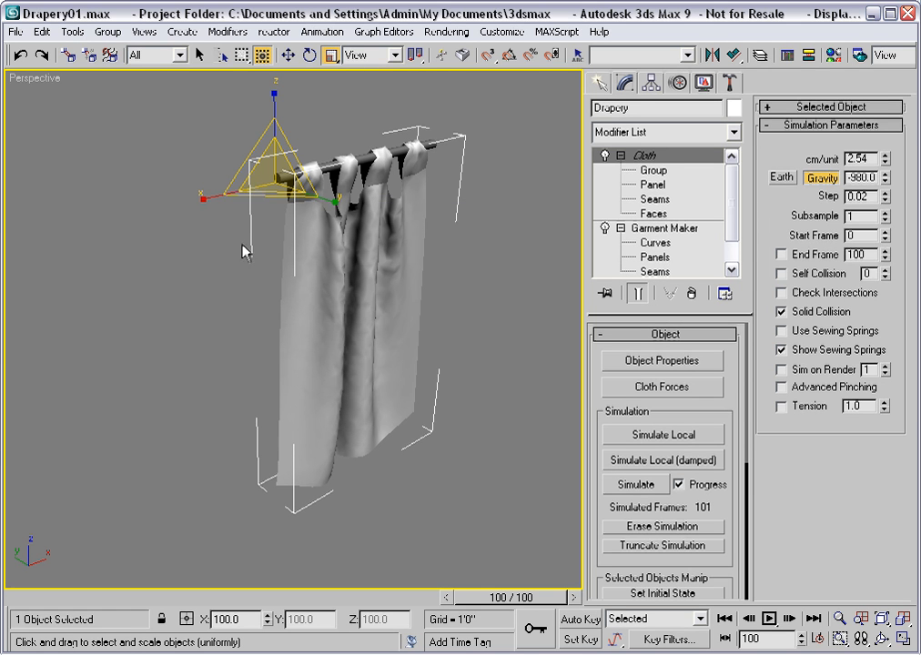
Step: Hide the original Drapery and select its snapshot mesh copy
right_click(226, 306)
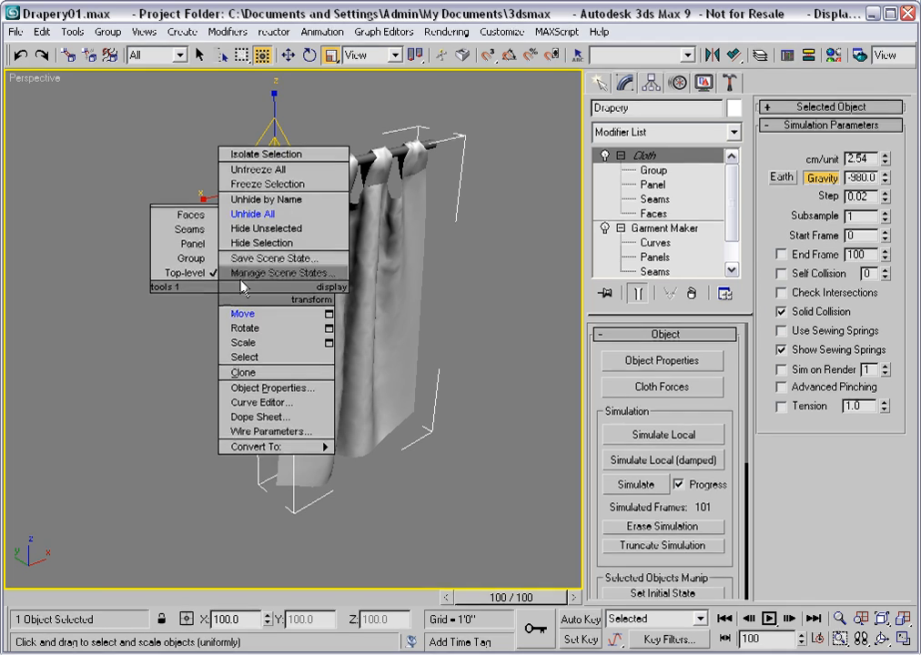
left_click(257, 242)
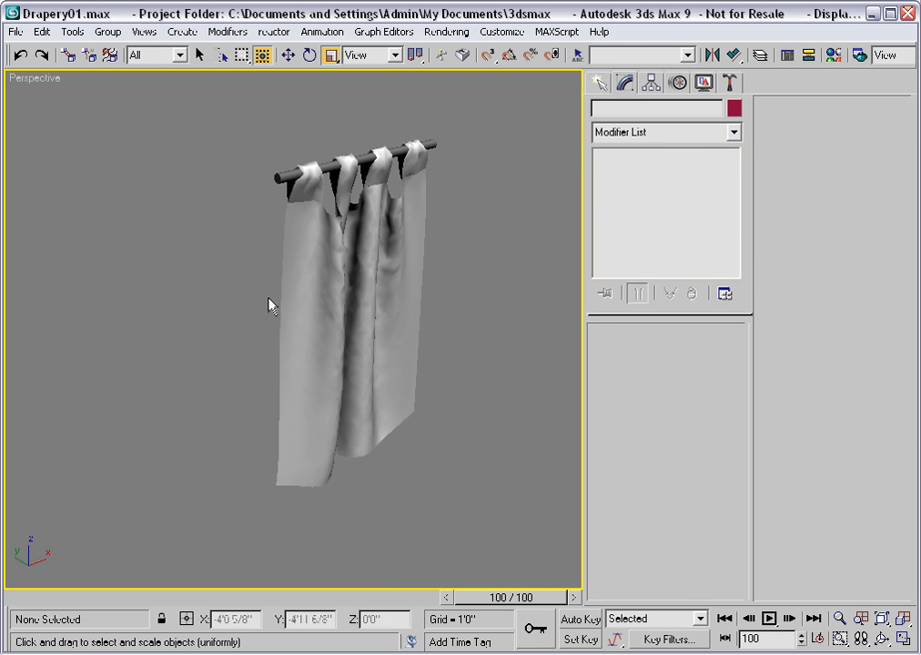
left_click(315, 287)
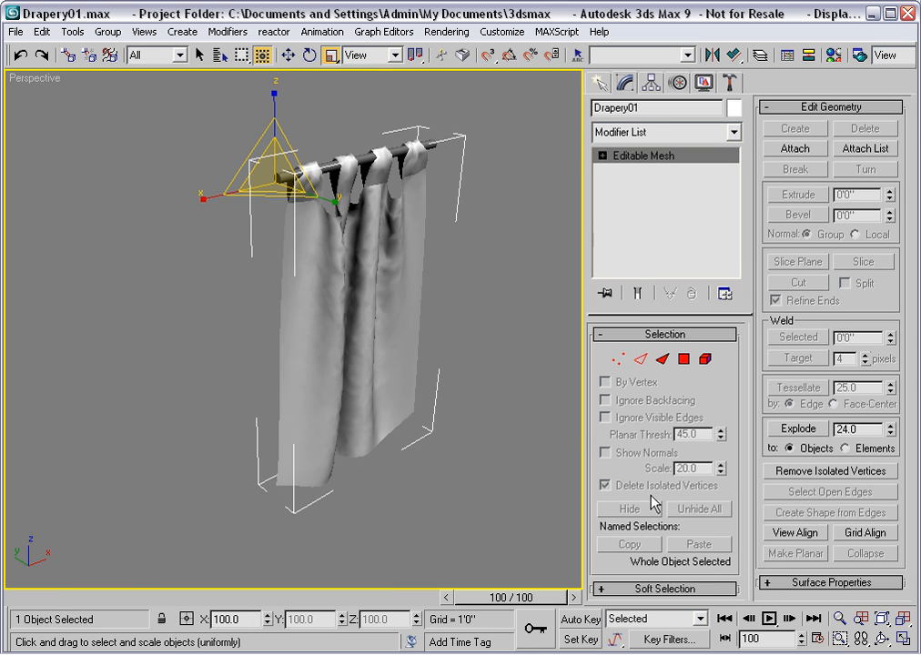
Step: Return the animation to frame 0 and add an HSDS modifier to the drapery snapshot mesh
key("Home")
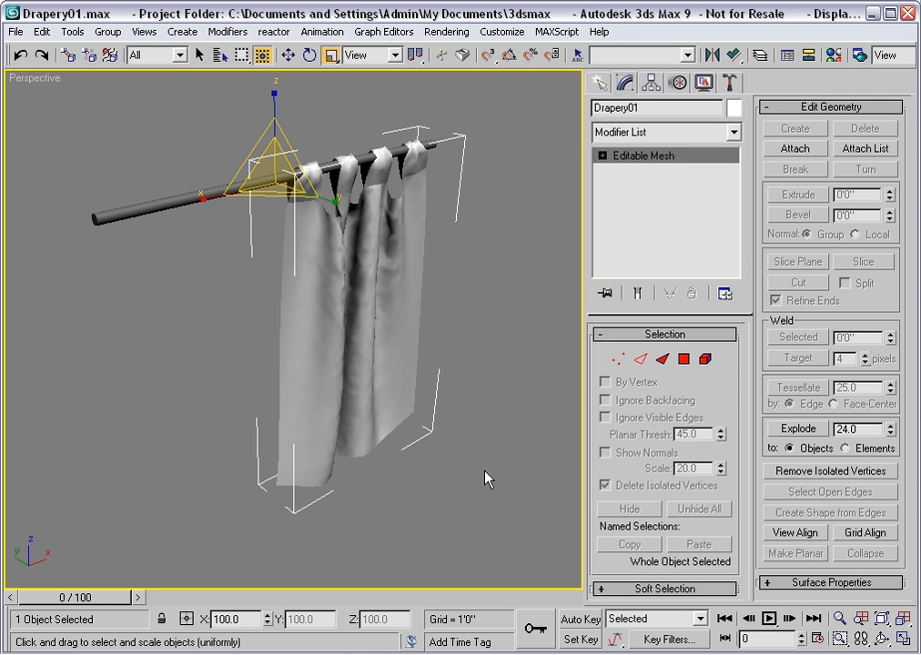
left_click(733, 132)
left_click_drag(735, 171, 734, 288)
left_click(626, 340)
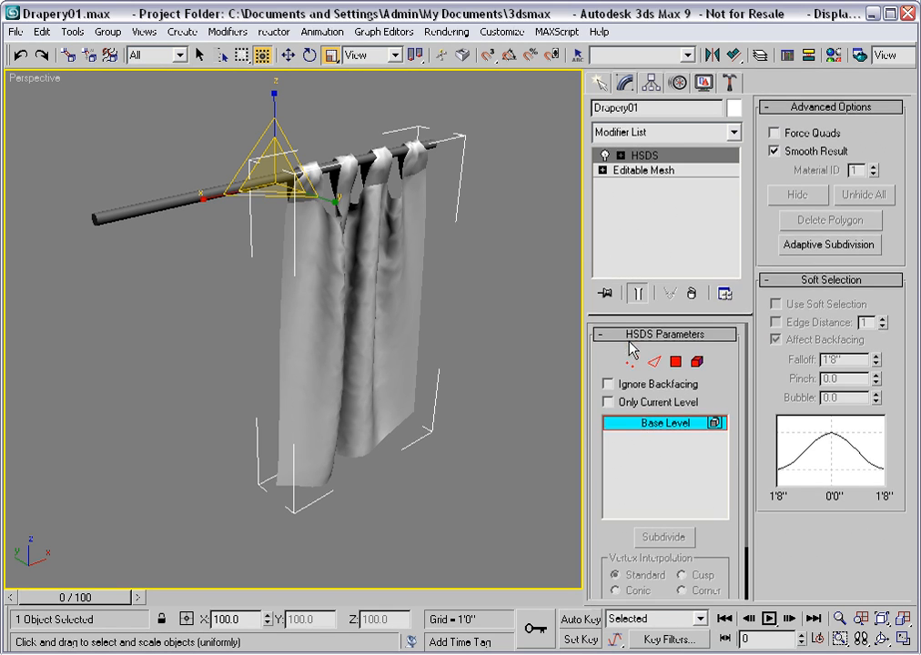
Step: Add detail to the drapery mesh with HSDS Adaptive Subdivision at the High preset and a Max. LOD of 1
left_click(818, 246)
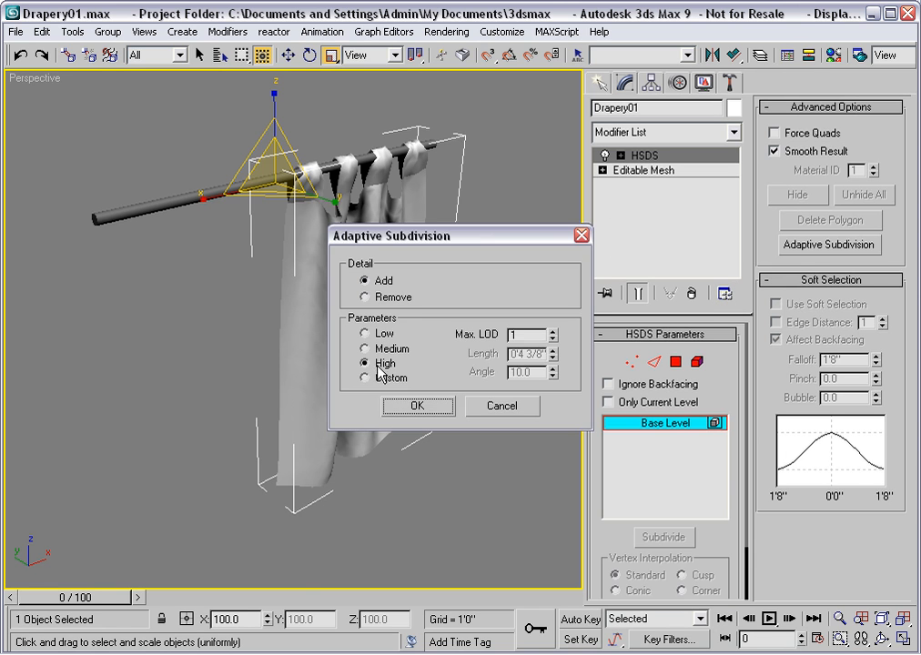
left_click(415, 406)
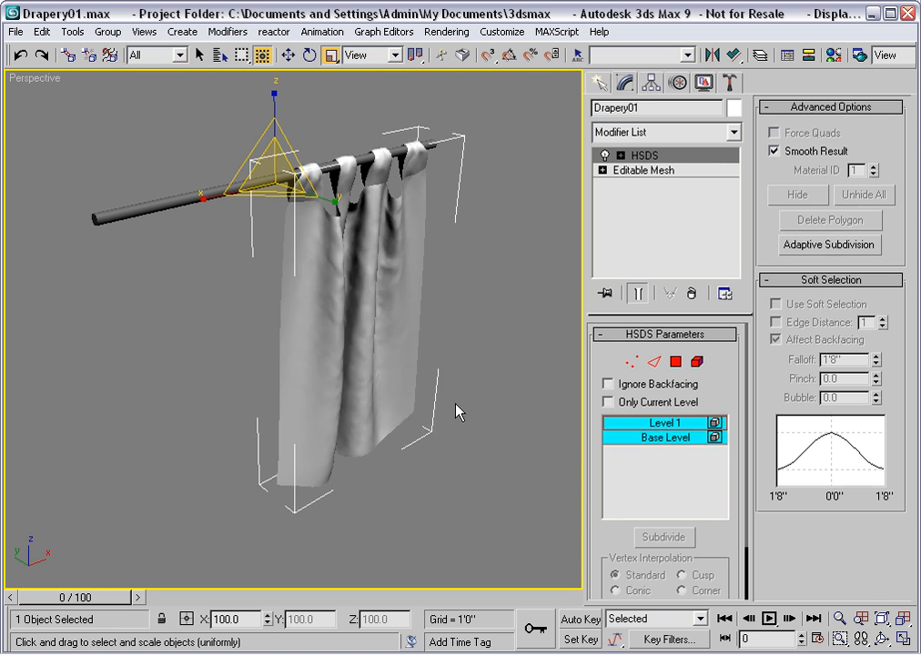
scroll(438, 421, "up", 4)
middle_click_drag(436, 428, 318, 420)
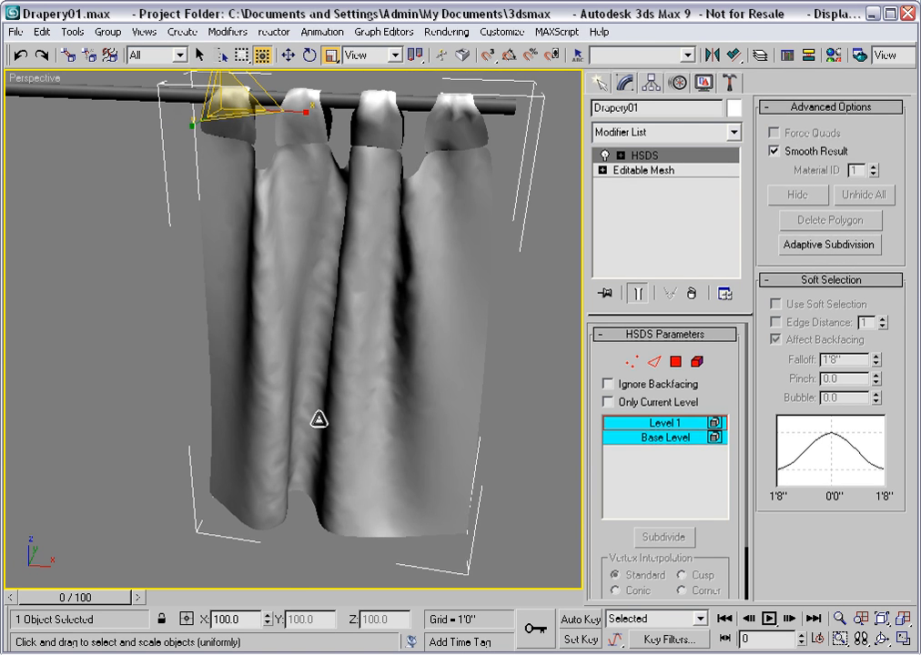
Step: Assign the 01 - Default material to the drapery mesh with PAT0019.TGA as its diffuse bitmap, displayed in the viewport
left_click(834, 56)
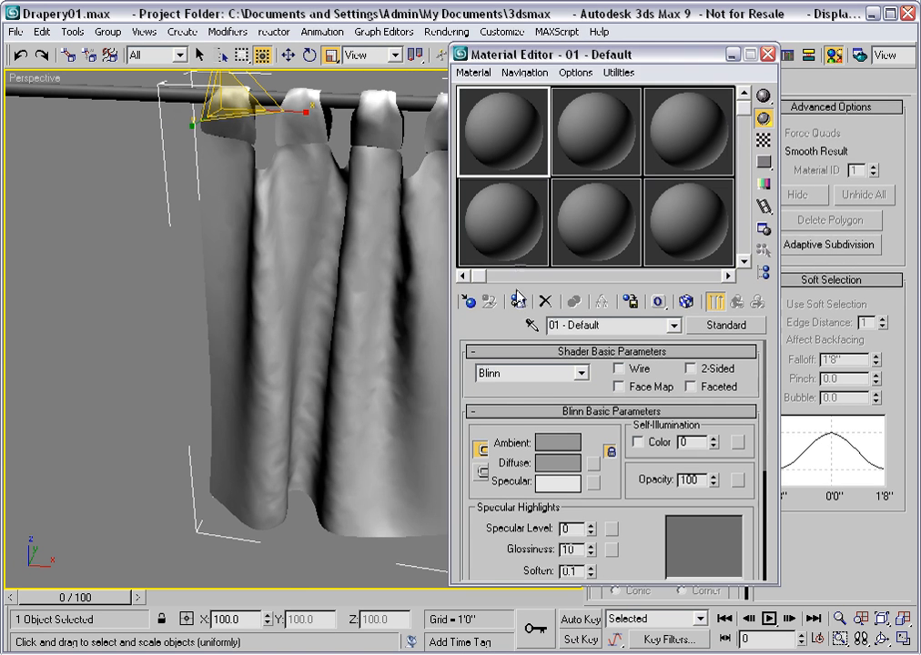
left_click(516, 298)
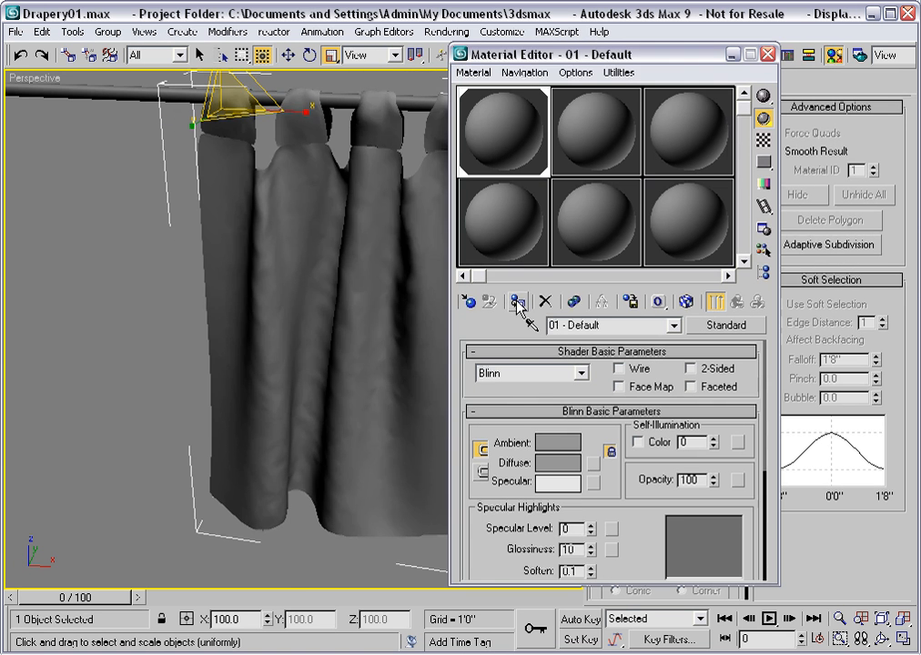
left_click(594, 463)
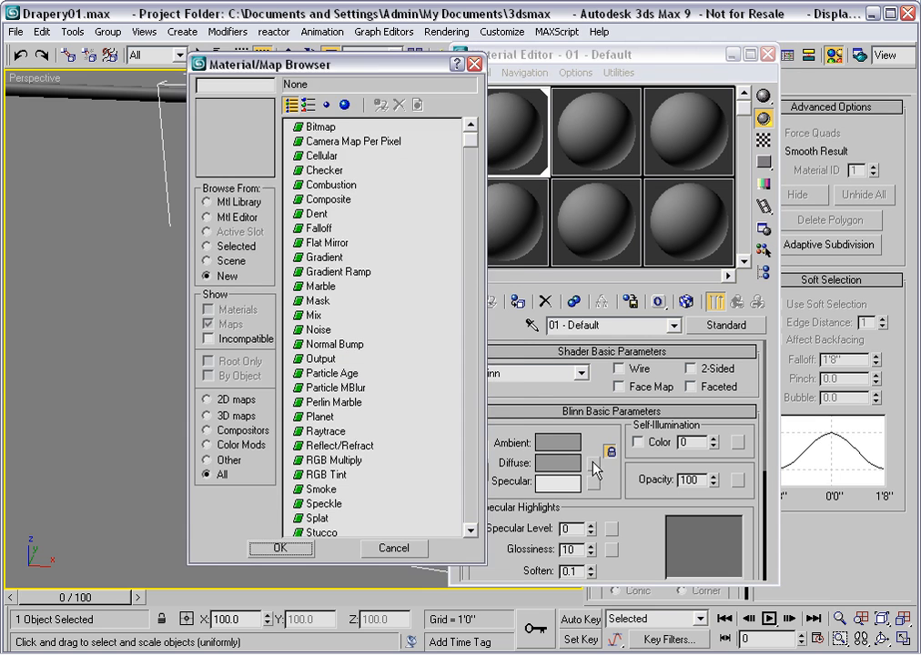
double_click(319, 128)
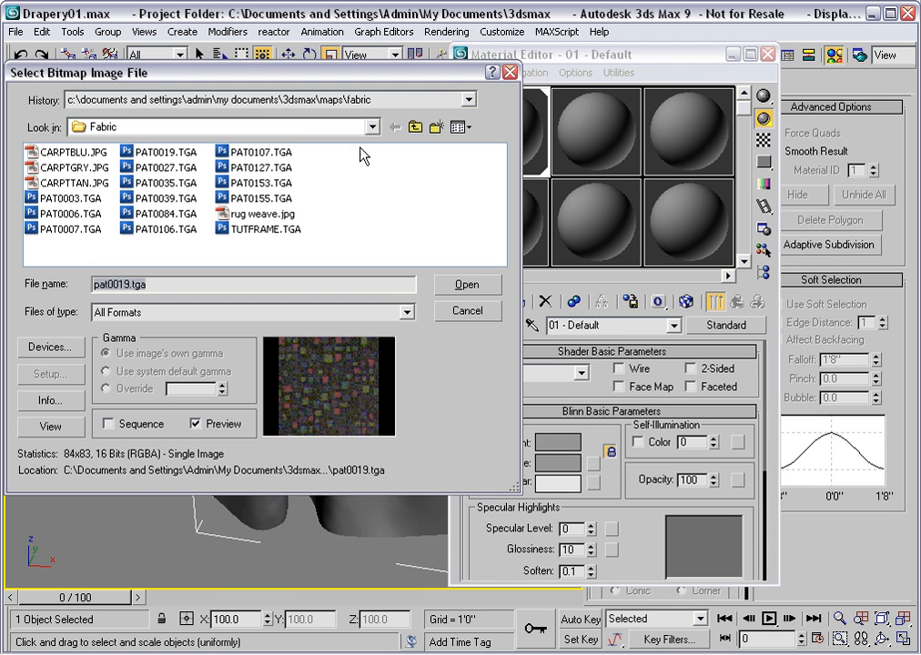
left_click(244, 151)
left_click(164, 151)
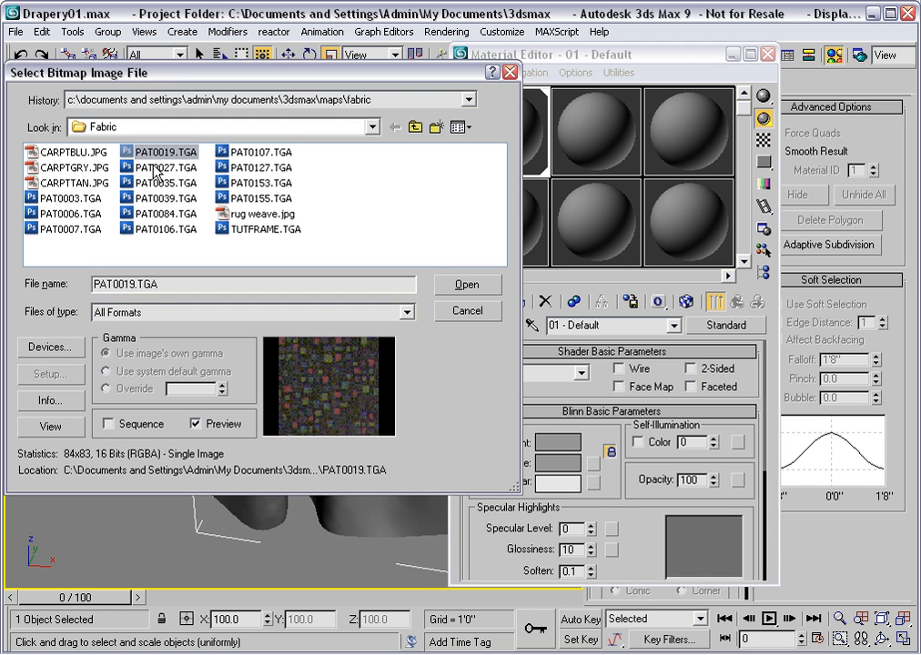
left_click(467, 286)
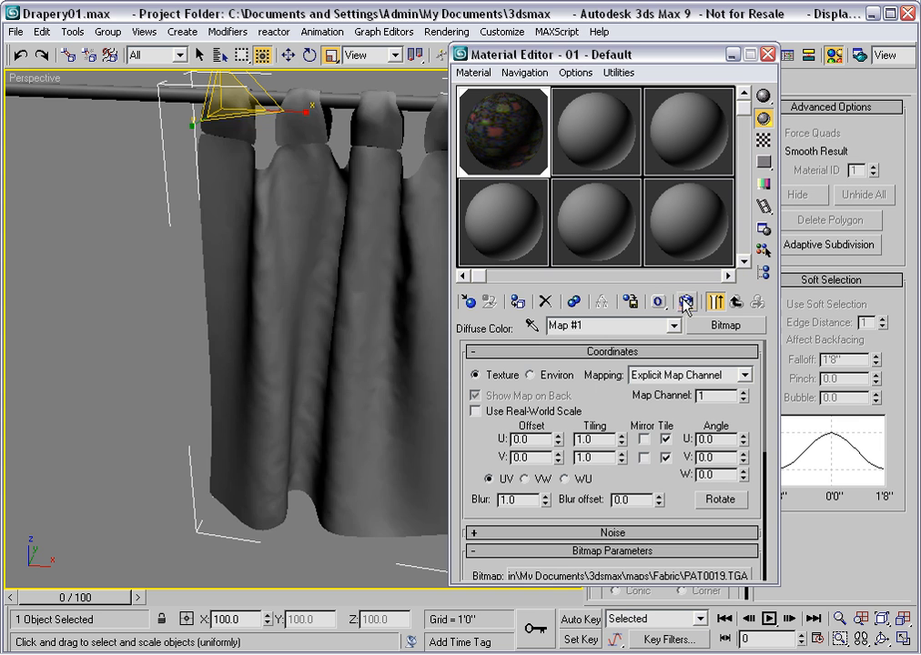
left_click(686, 301)
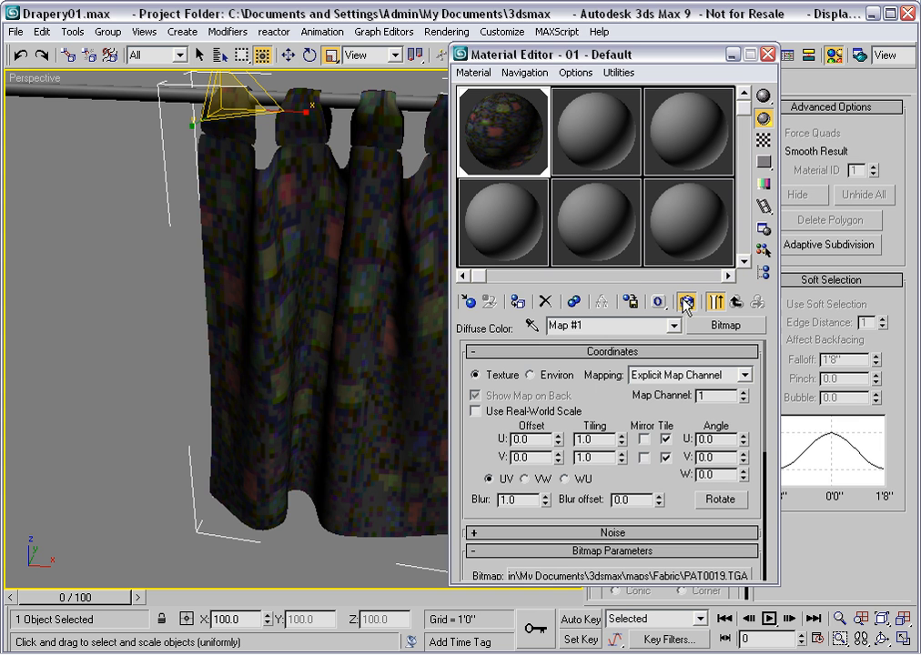
Step: Try a tiling of 40 in both U and V on the diffuse fabric bitmap
double_click(577, 440)
type("40")
key("Tab")
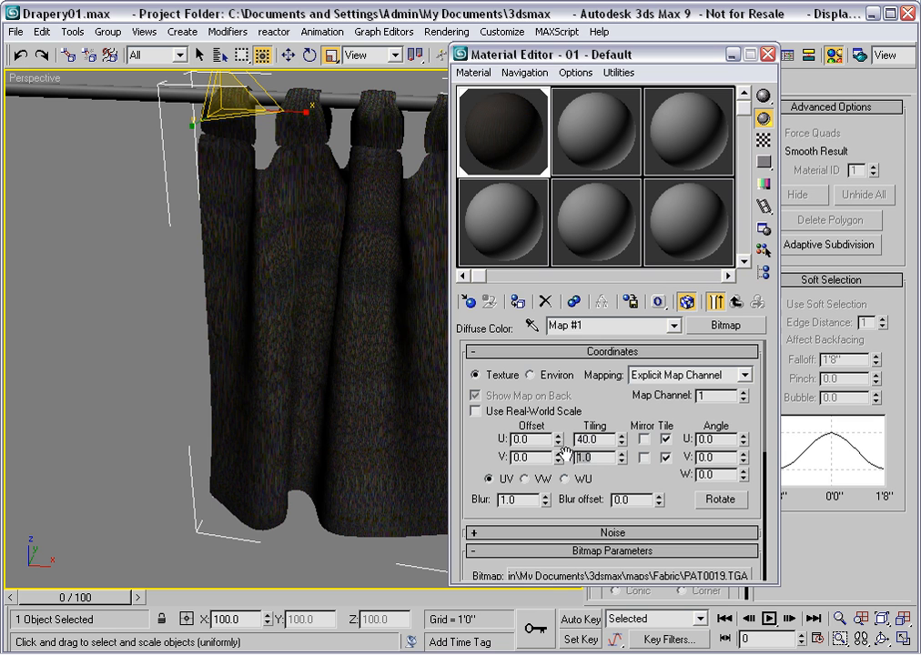
type("40")
key("Return")
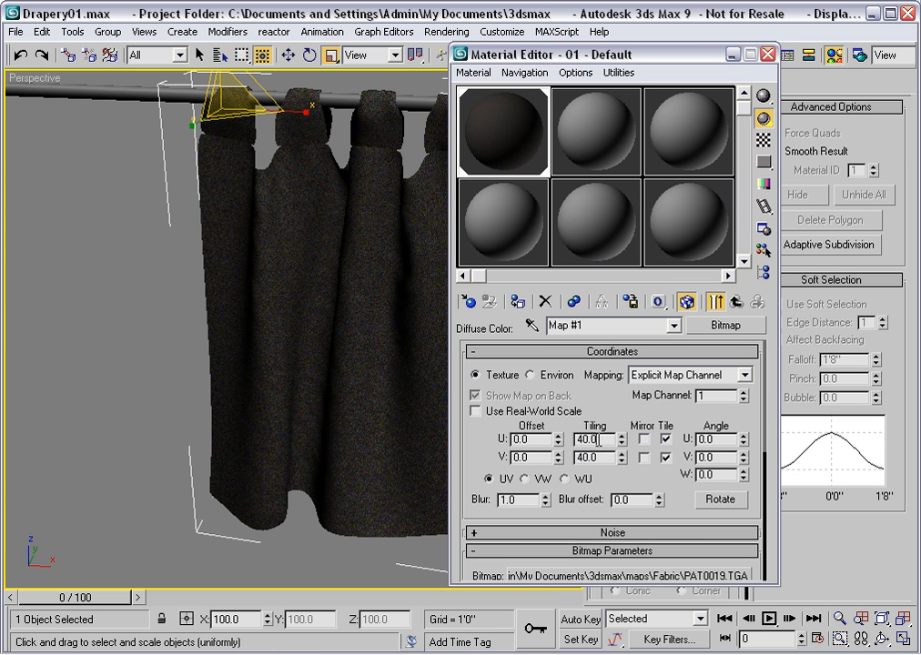
Step: Set the fabric bitmap's U and V tiling to 10, close the Material Editor and inspect the drapery up close
double_click(579, 439)
type("10")
key("Tab")
type("10")
key("Return")
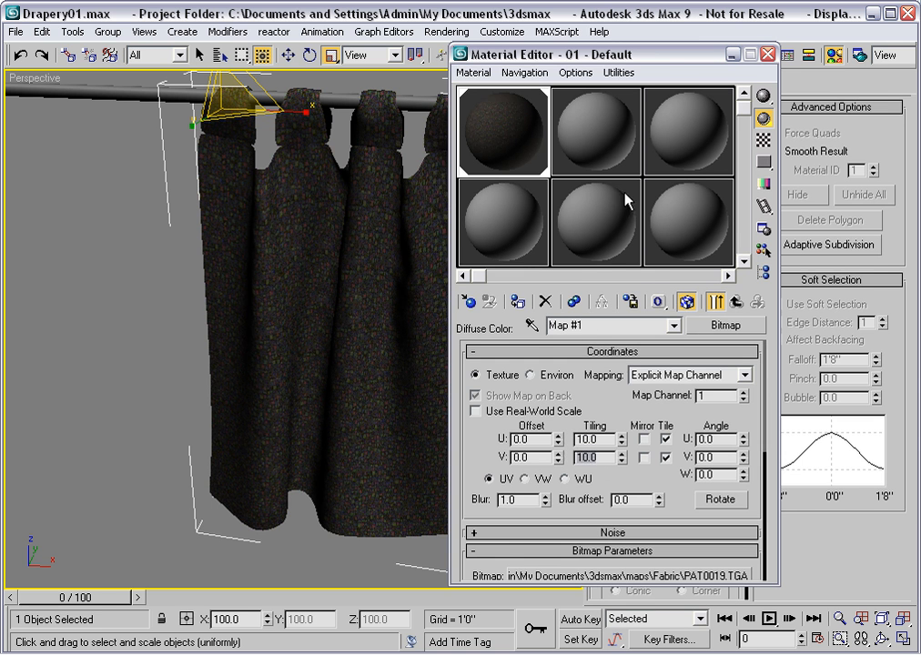
left_click(768, 54)
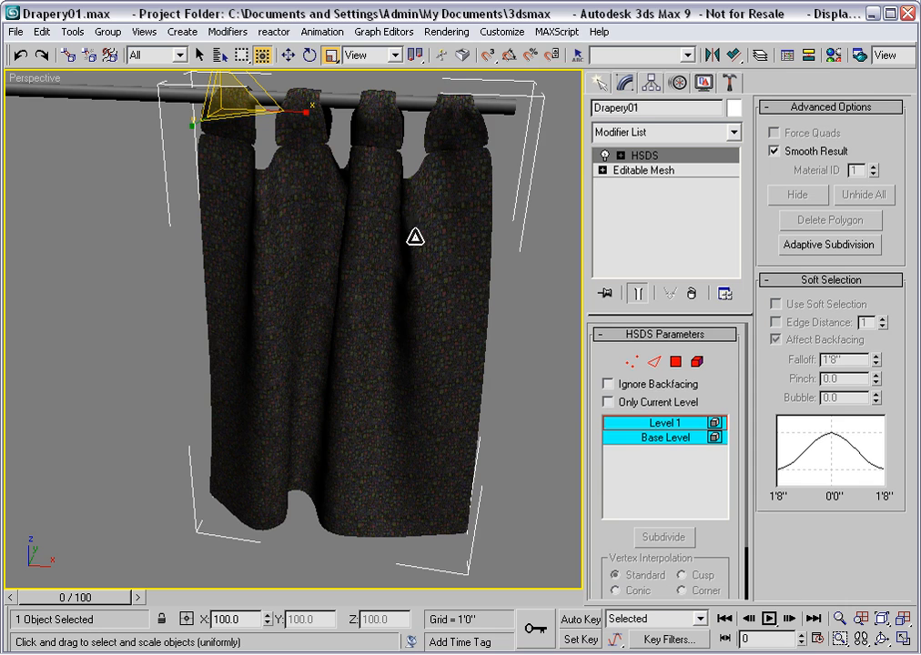
scroll(414, 284, "up", 6)
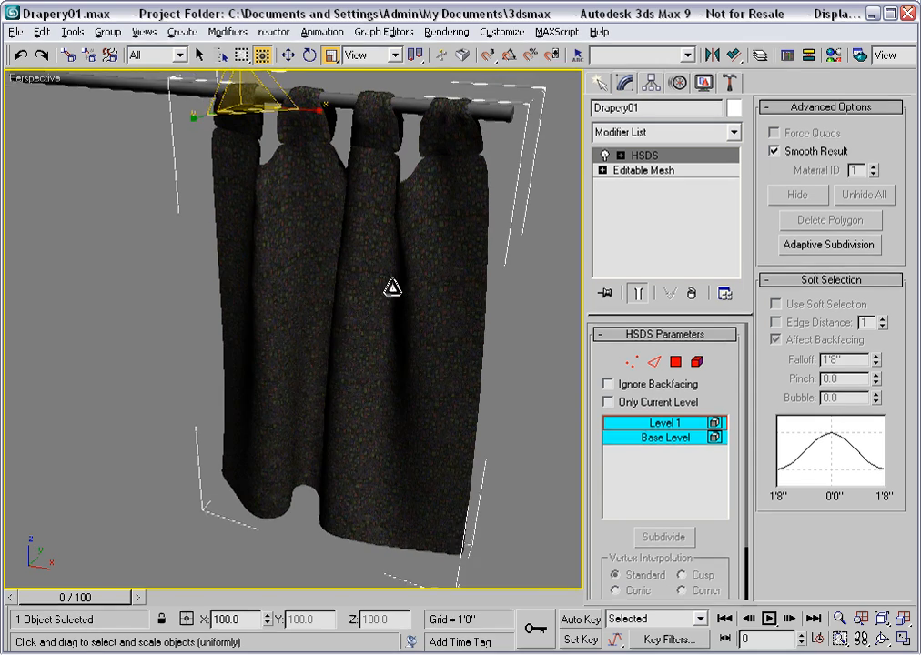
scroll(382, 271, "down", 5)
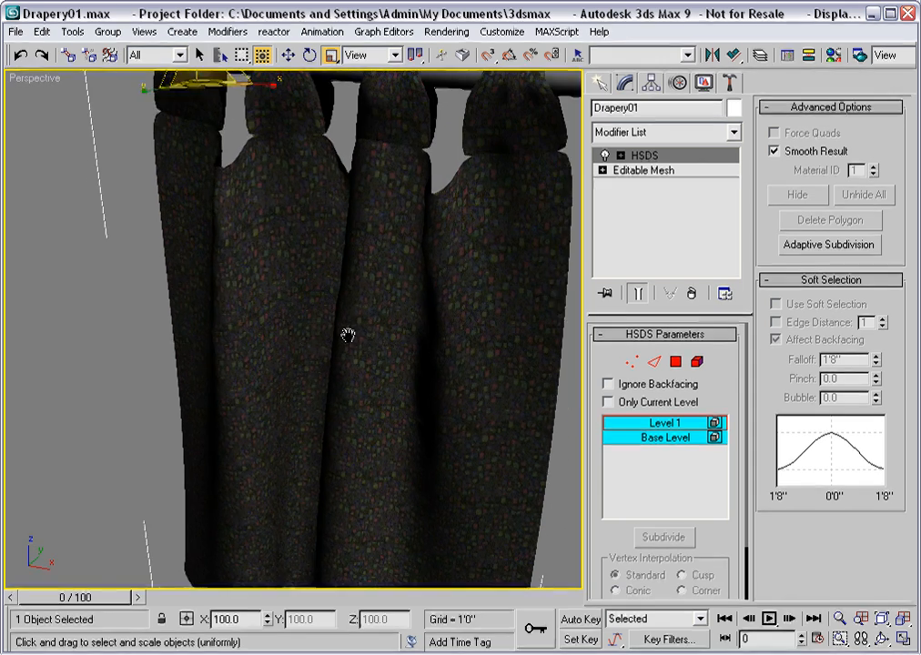
middle_click_drag(329, 203, 329, 225)
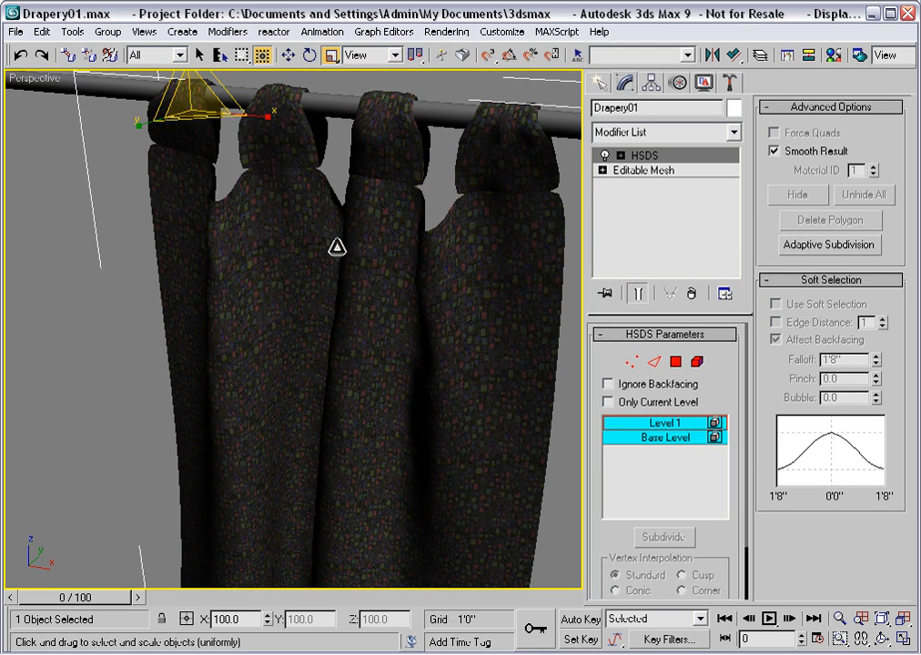